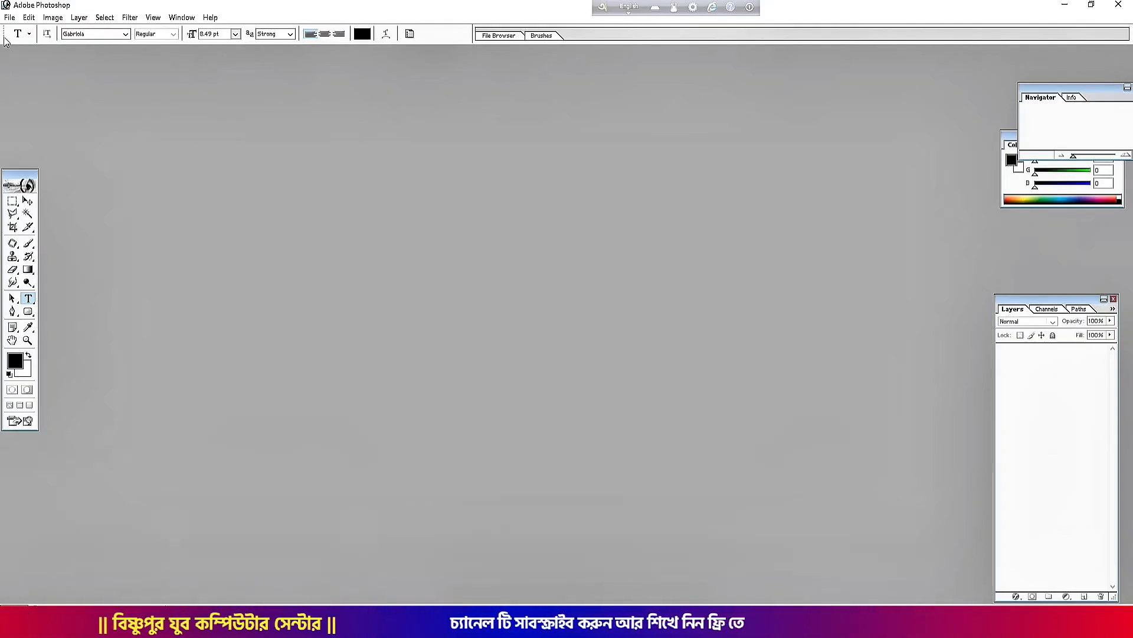
Create a new 1080 × 1080 pixel document at 300 pixels/inch, with units set to pixels
click(10, 17)
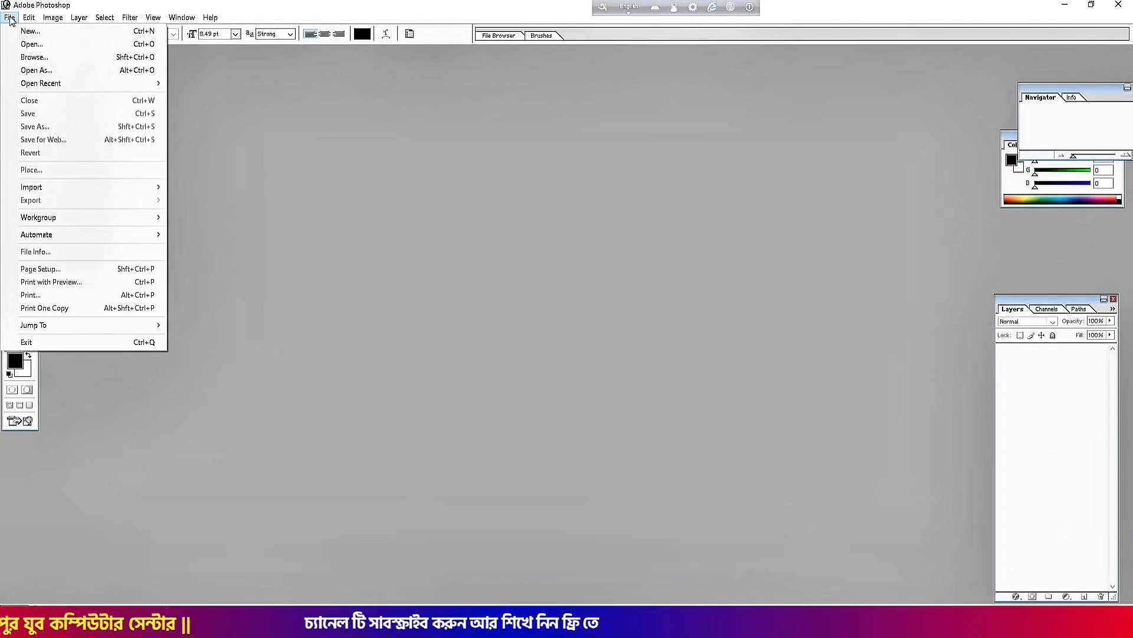
click(34, 32)
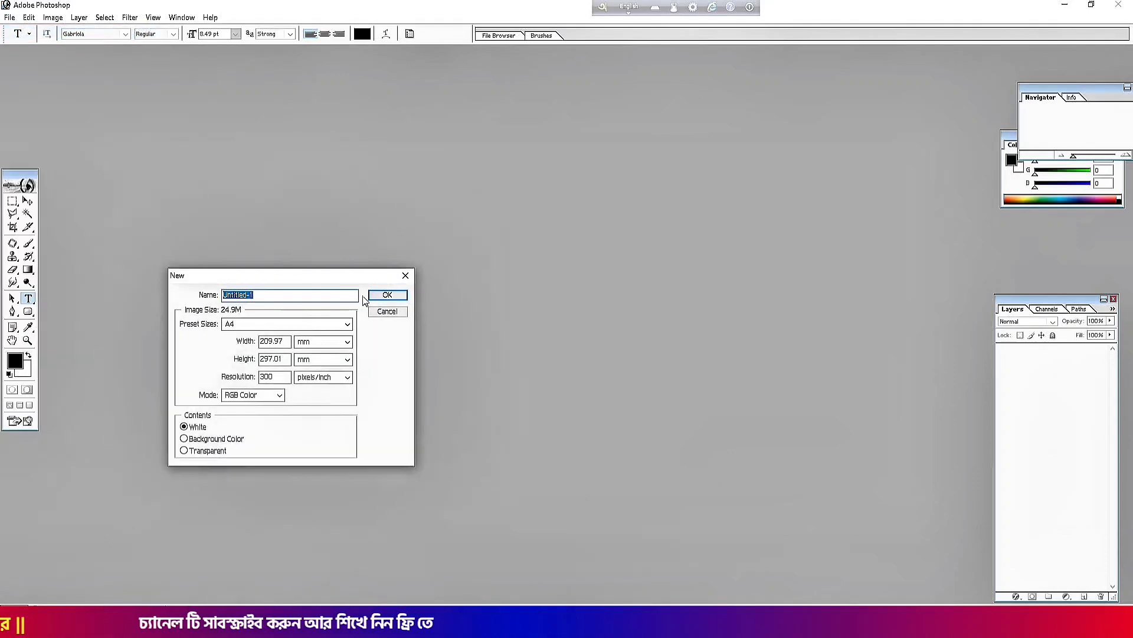
click(307, 345)
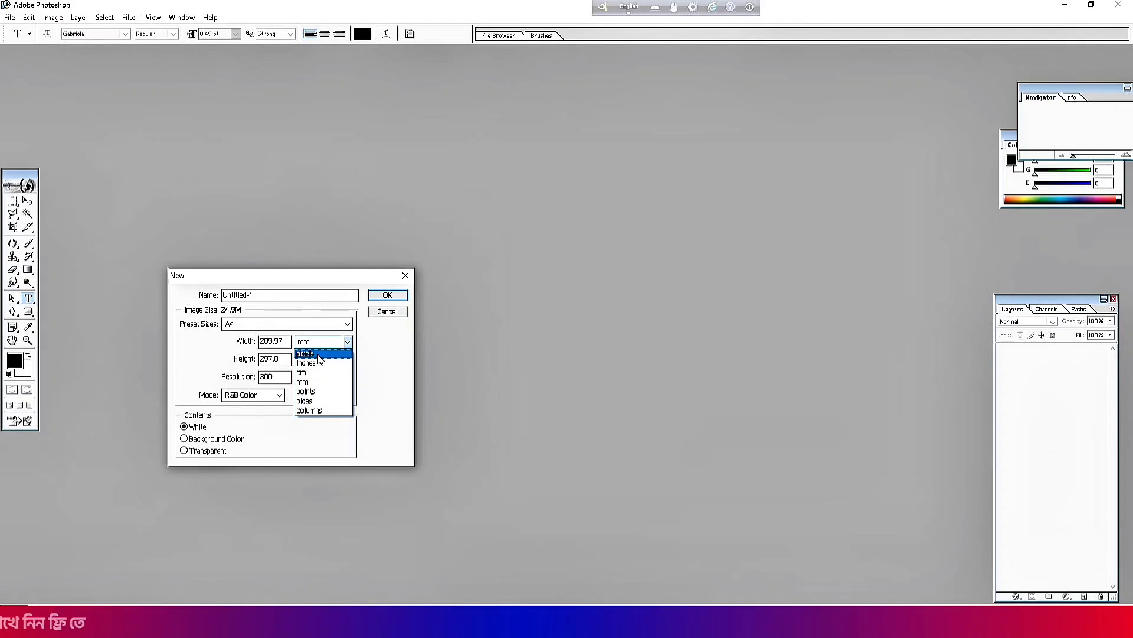
click(305, 353)
click(312, 363)
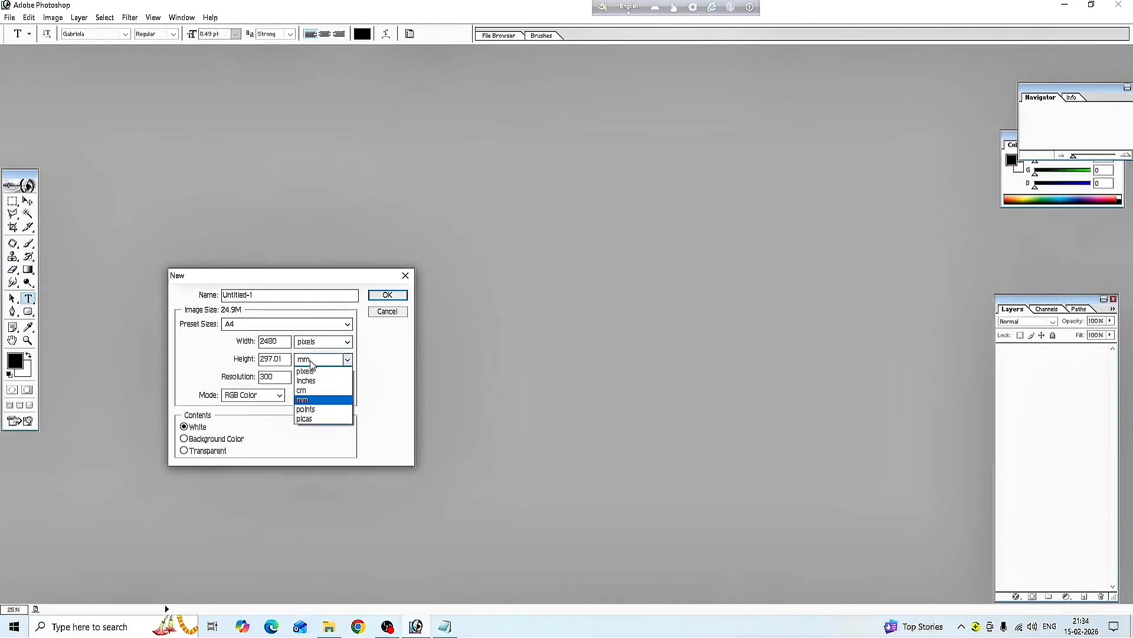
click(312, 372)
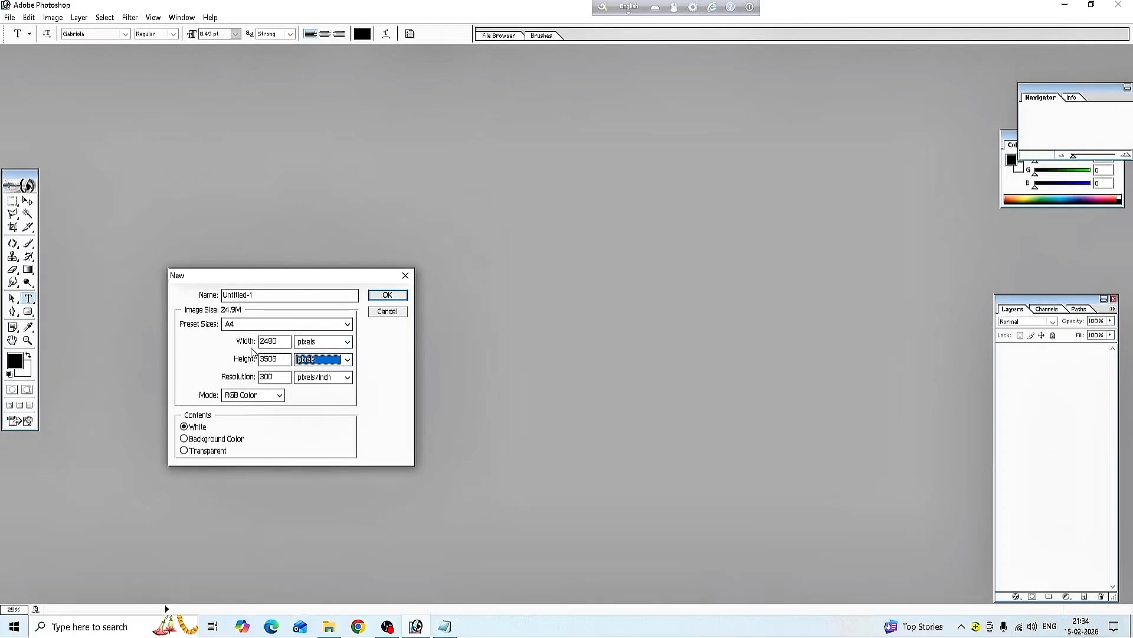
double_click(282, 341)
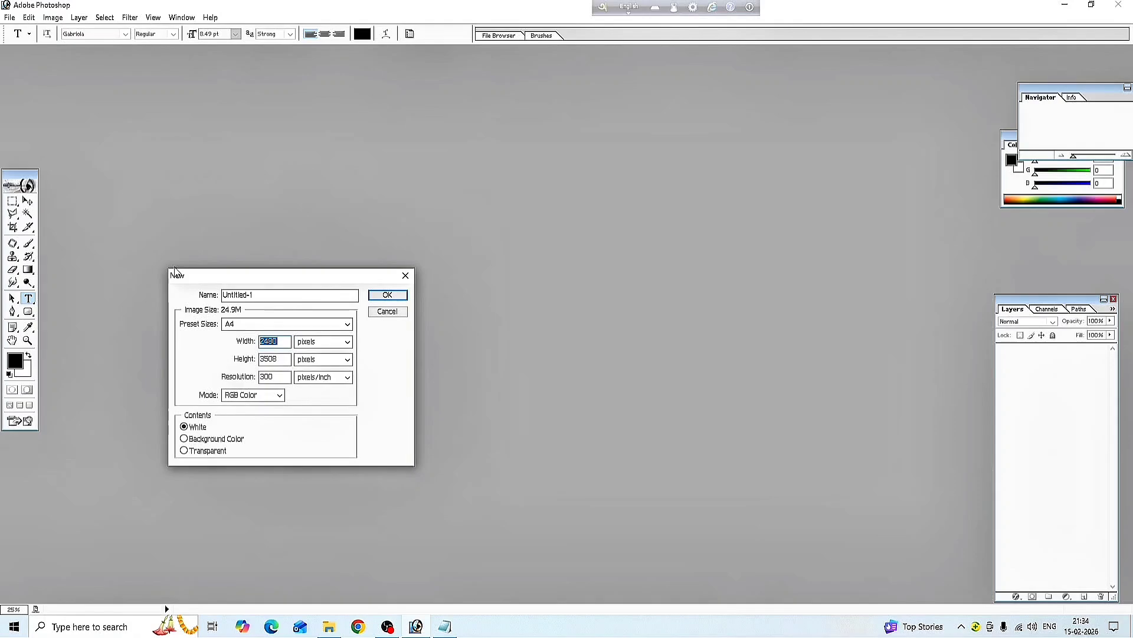
text(10)
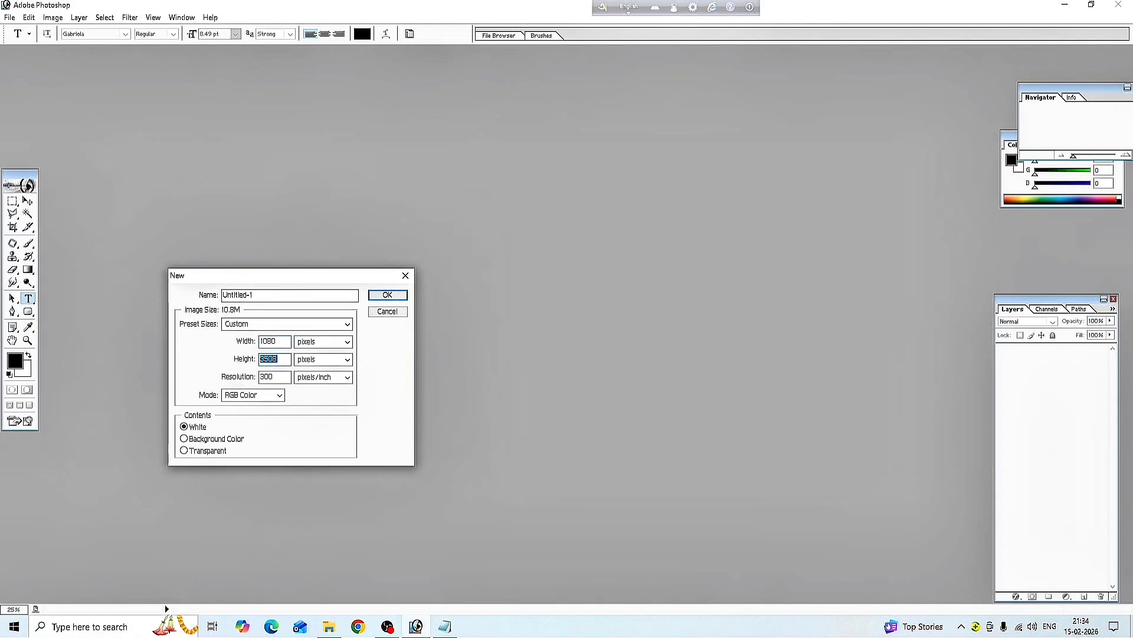
text(1080)
click(275, 377)
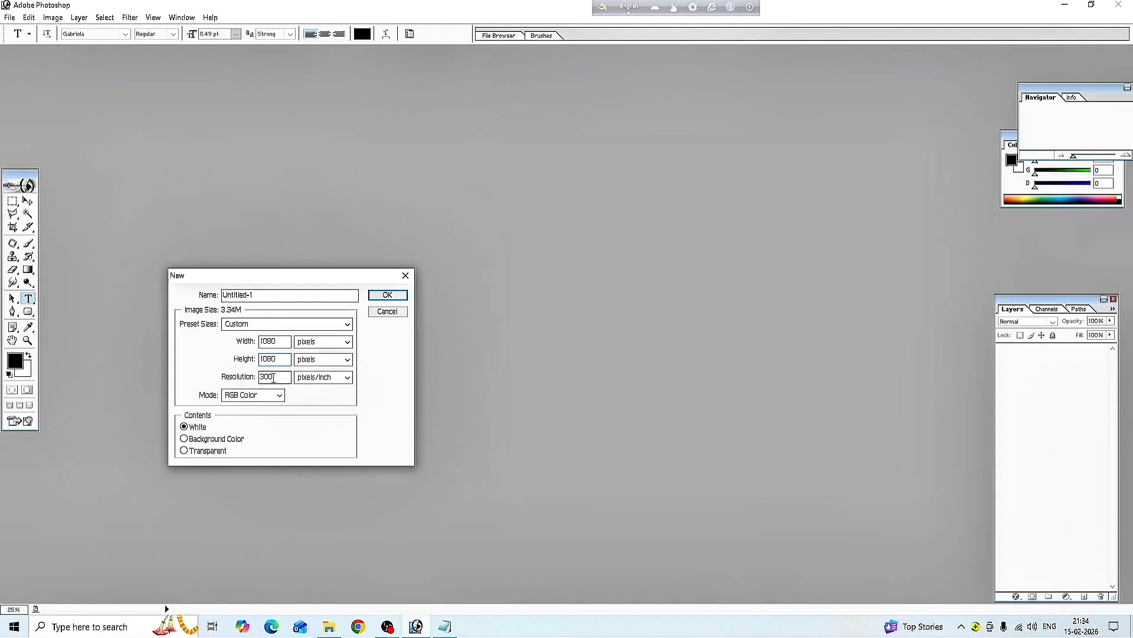
click(388, 300)
click(387, 299)
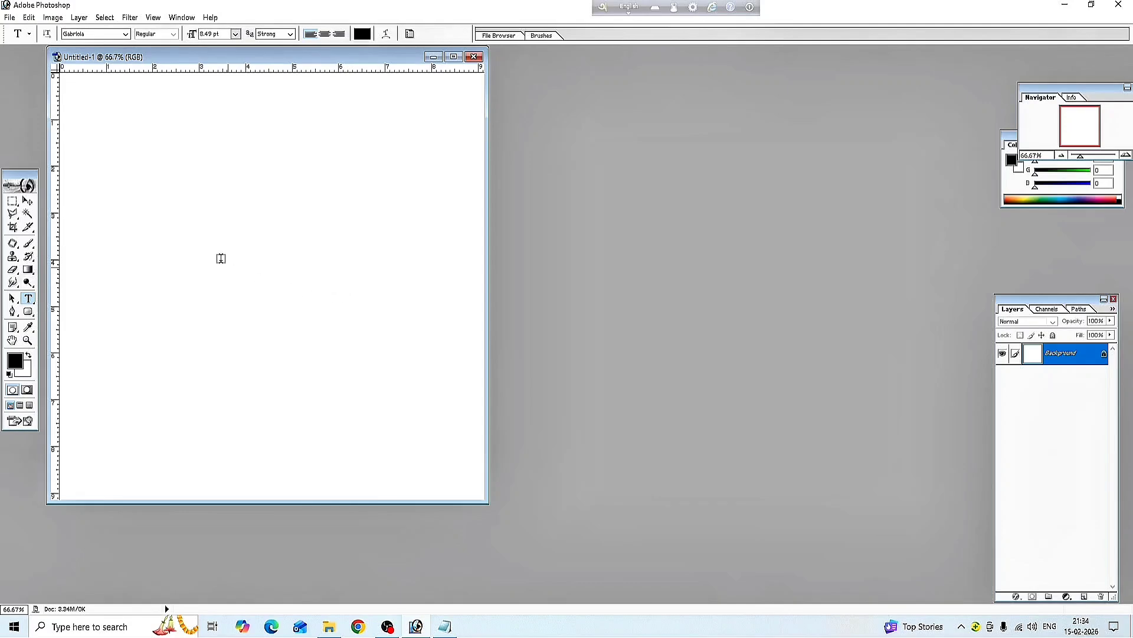
Maximize the document and add a Solid Color fill layer in teal #0D5C61
click(454, 57)
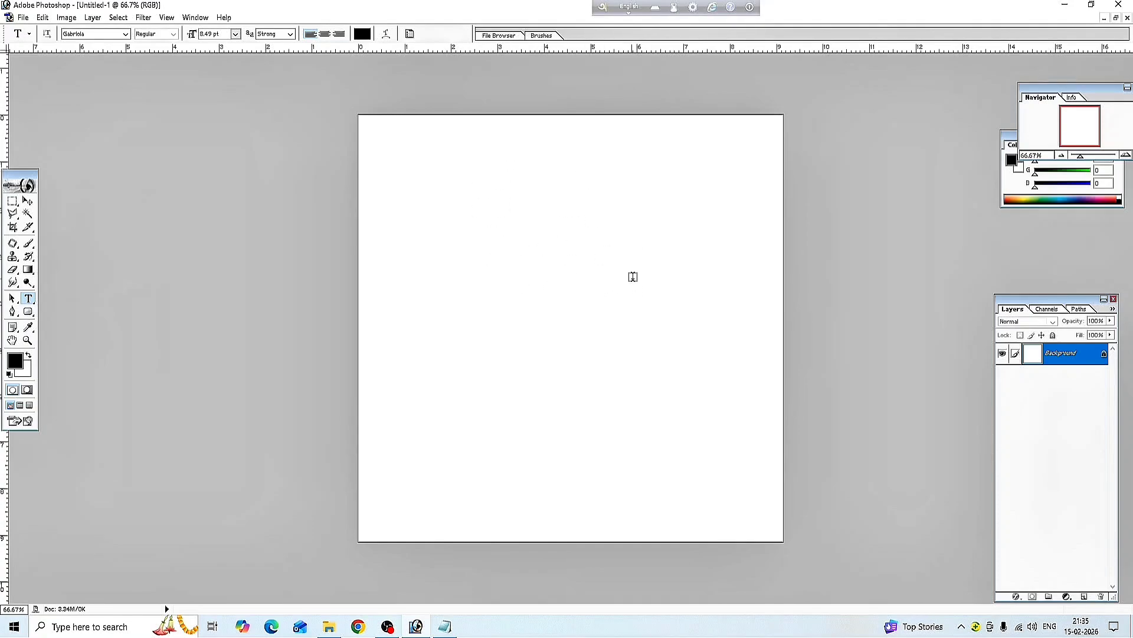
click(1067, 597)
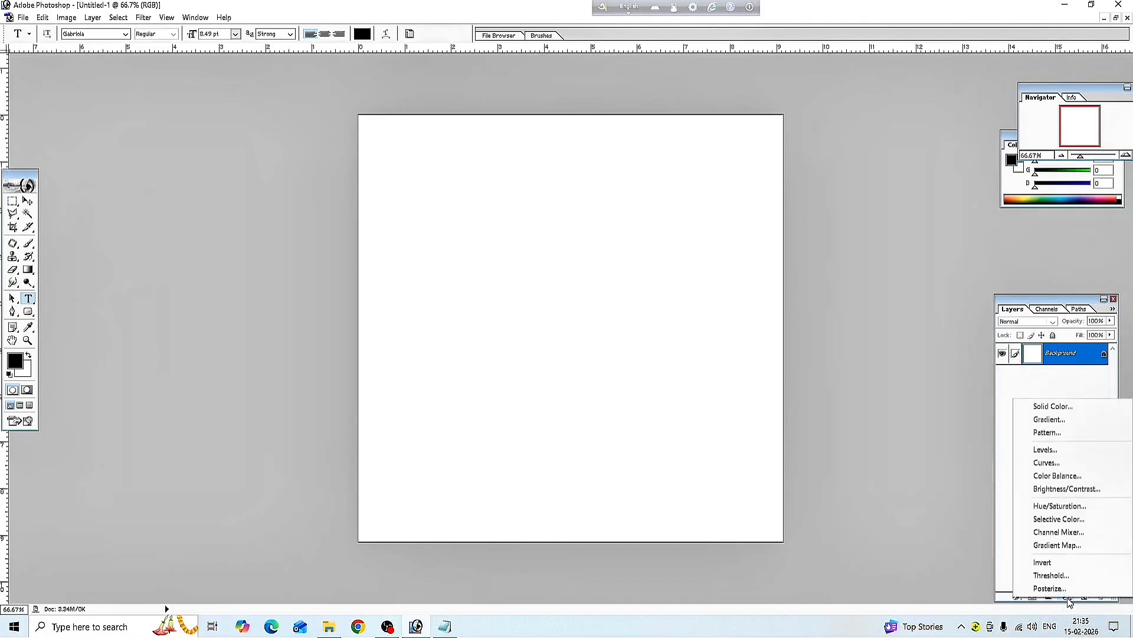
click(1053, 407)
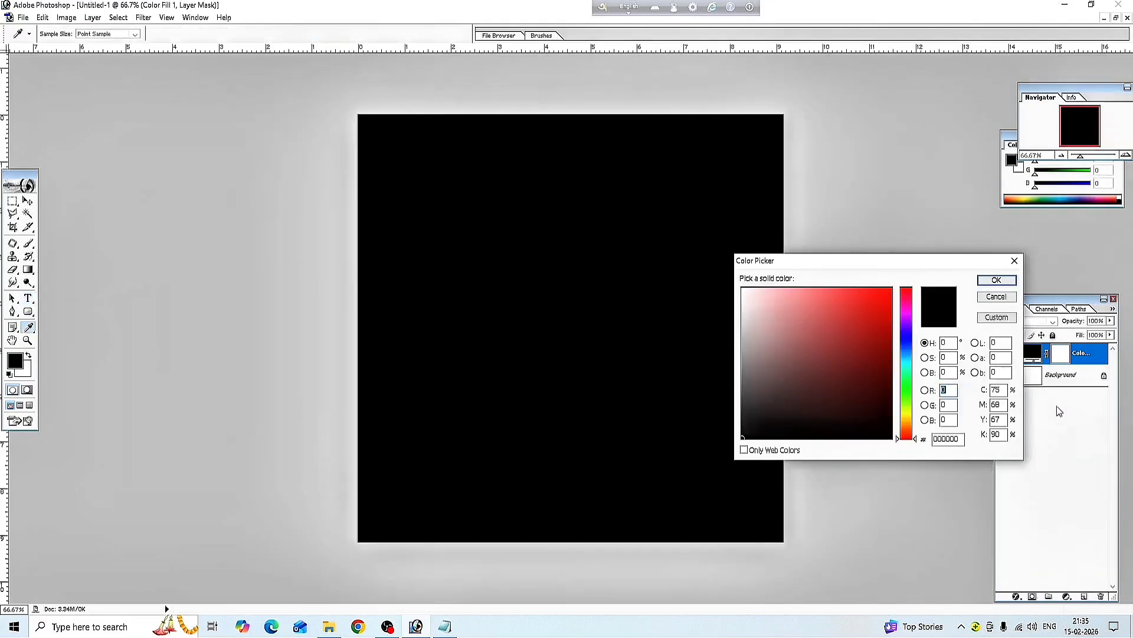
click(907, 362)
click(871, 380)
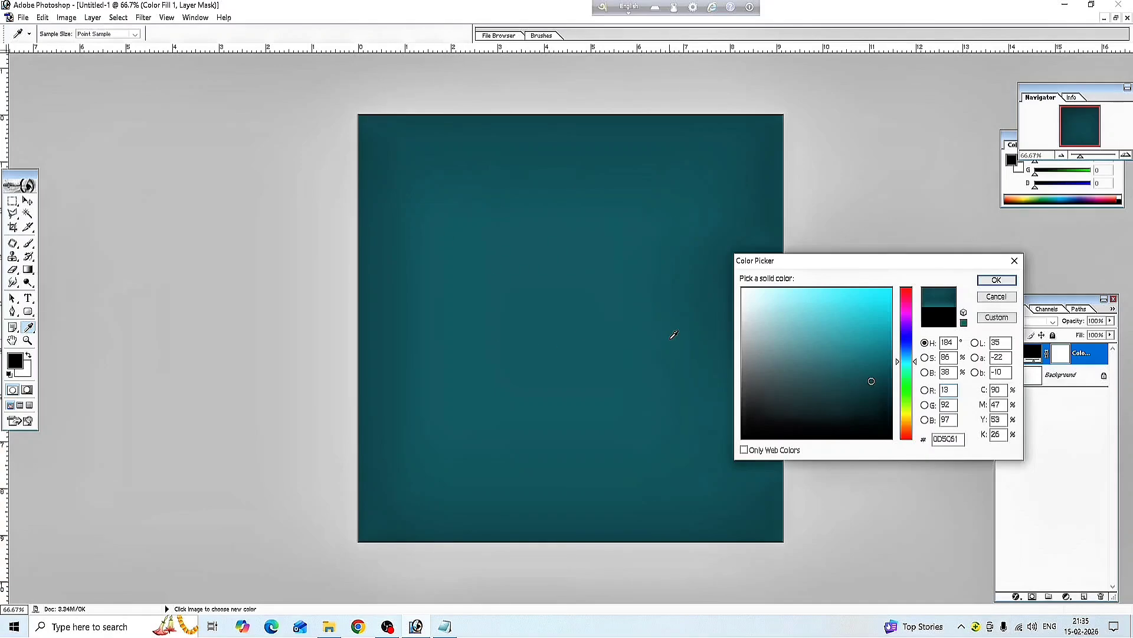
click(996, 280)
key(t)
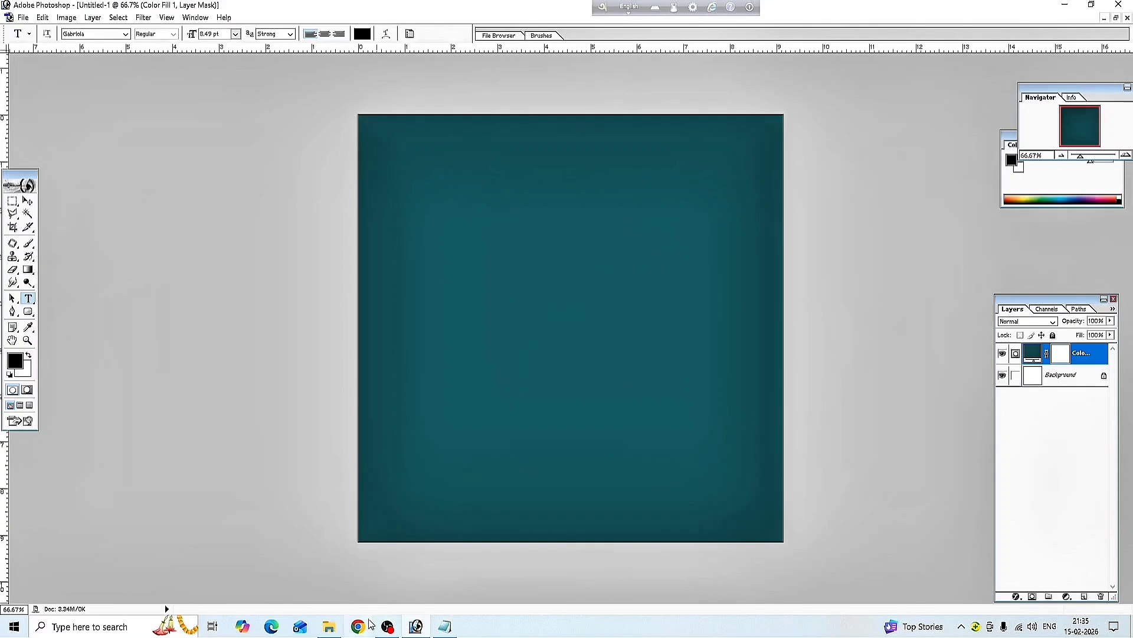
Drag A.P.J.-Abdul-Kalam from the Downloads folder into Photoshop to open it
click(328, 627)
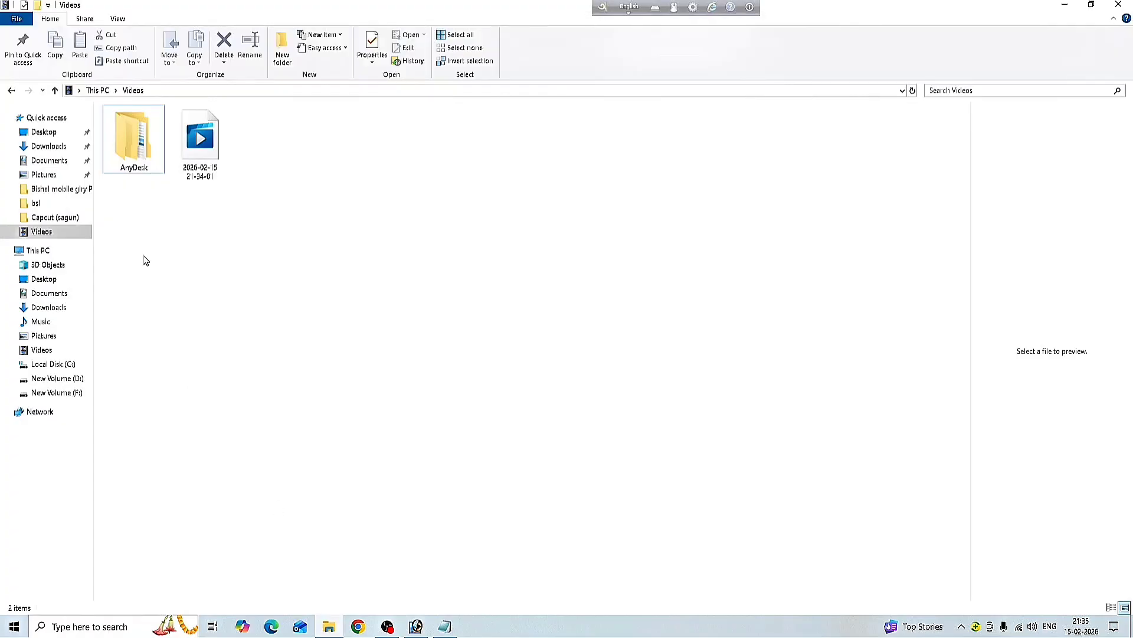
click(51, 148)
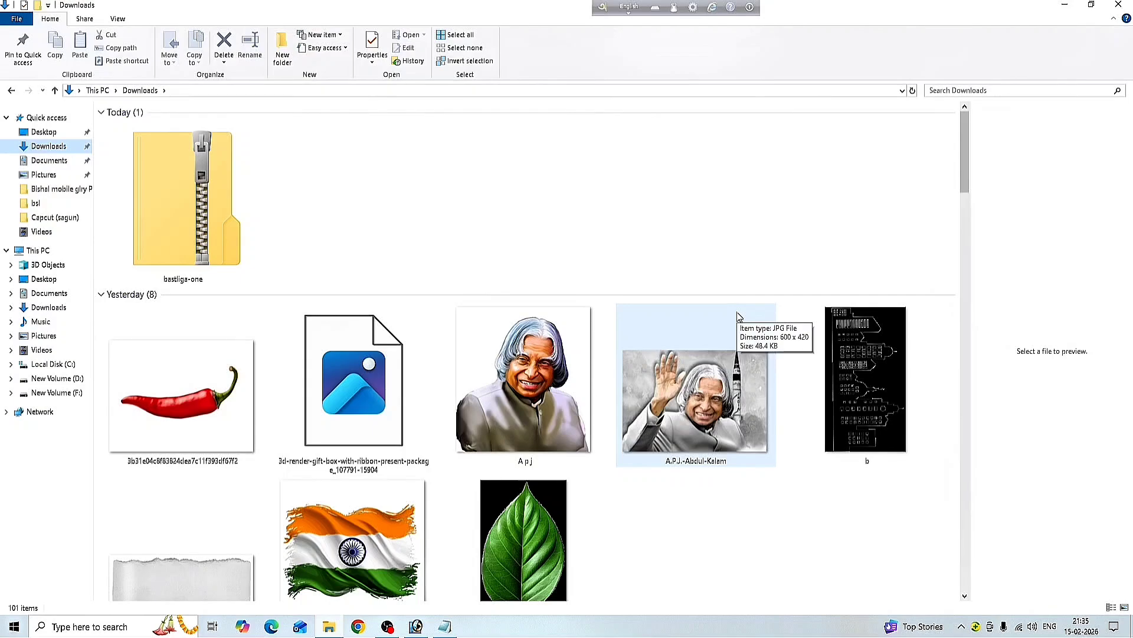
click(749, 367)
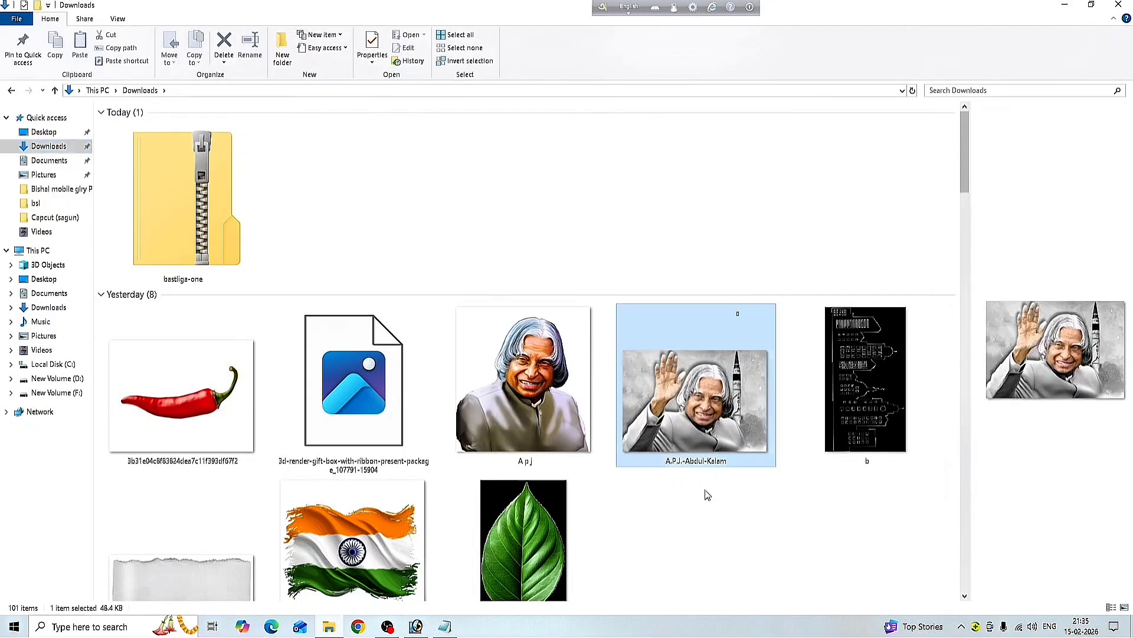
drag(704, 328, 427, 231)
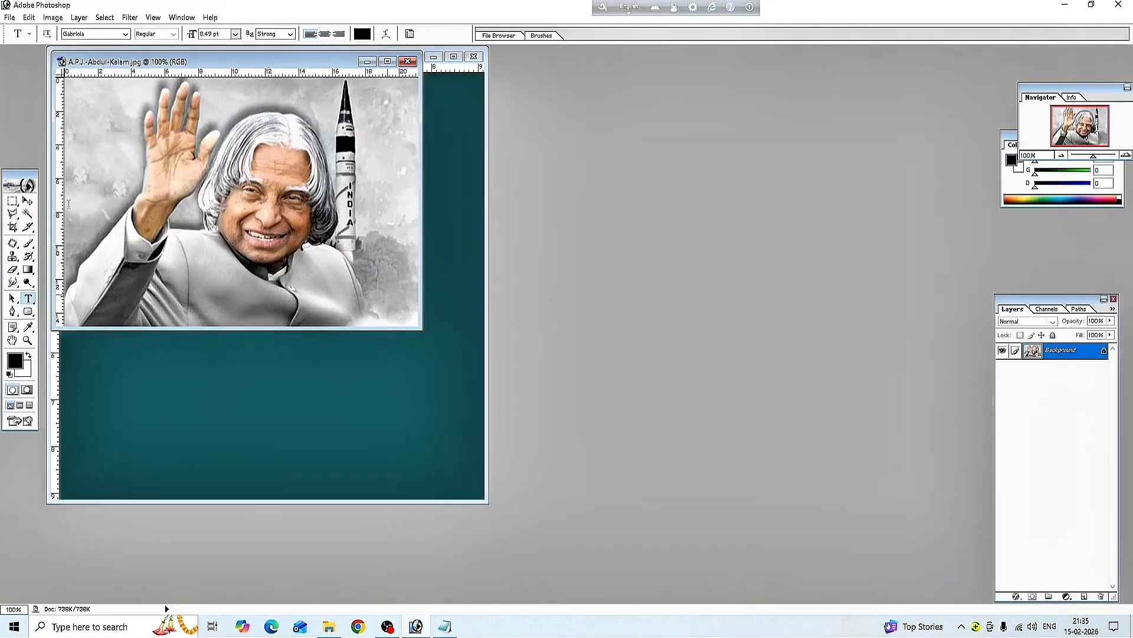
Place the Kalam photo top-left in the poster at about 83%, then bring in flag.png
click(69, 204)
click(27, 201)
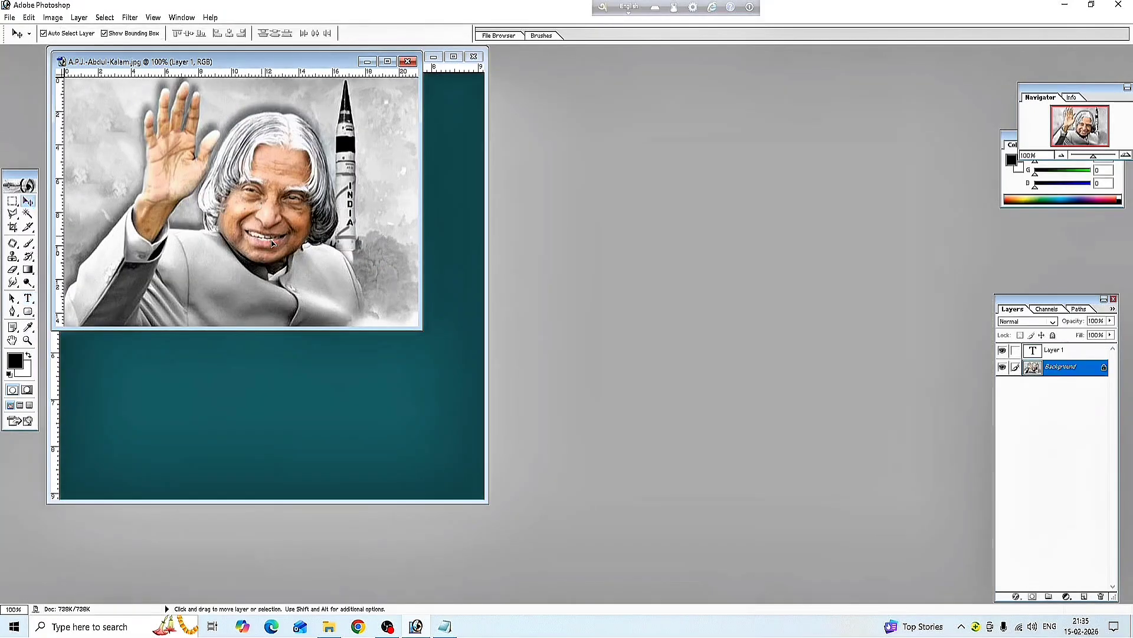
drag(272, 243, 289, 215)
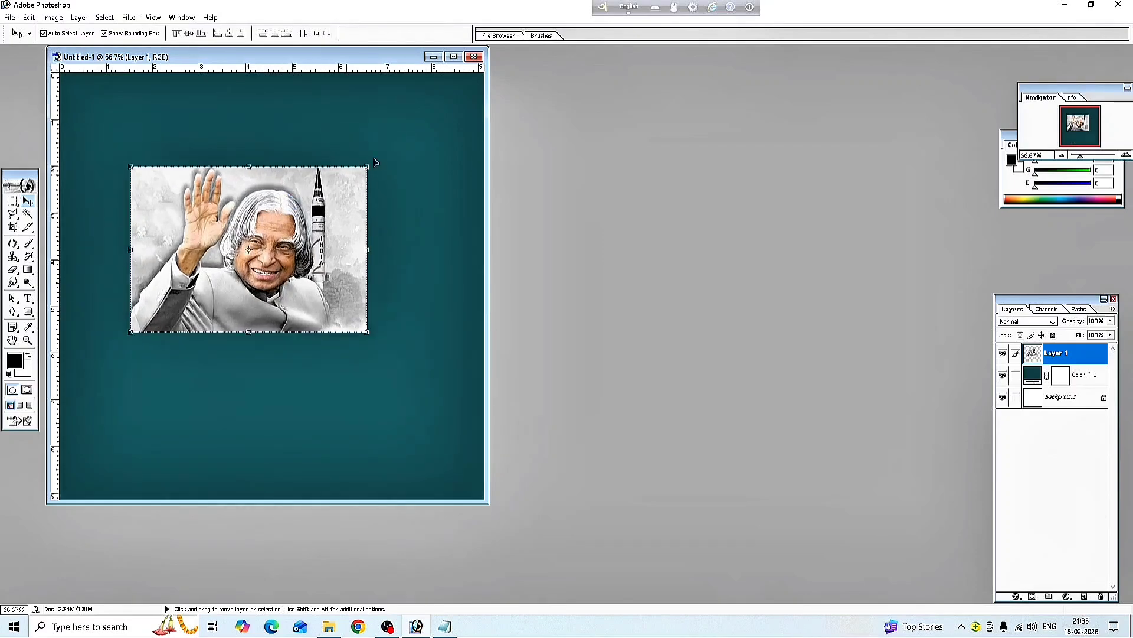
click(453, 57)
drag(486, 248, 414, 154)
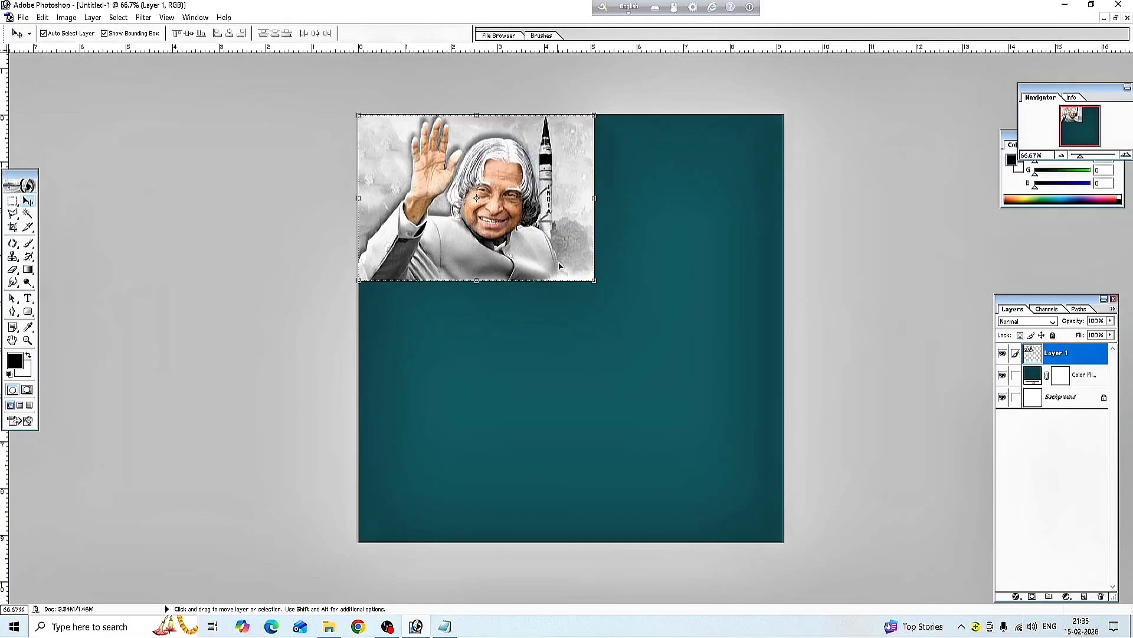
drag(589, 281, 555, 256)
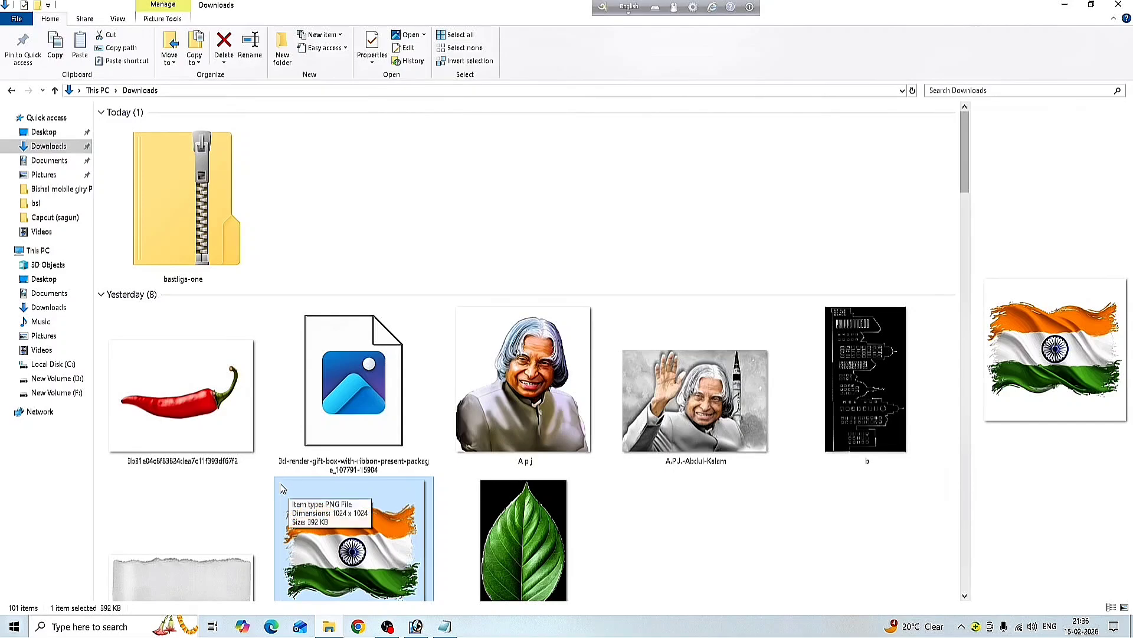
drag(287, 488, 447, 587)
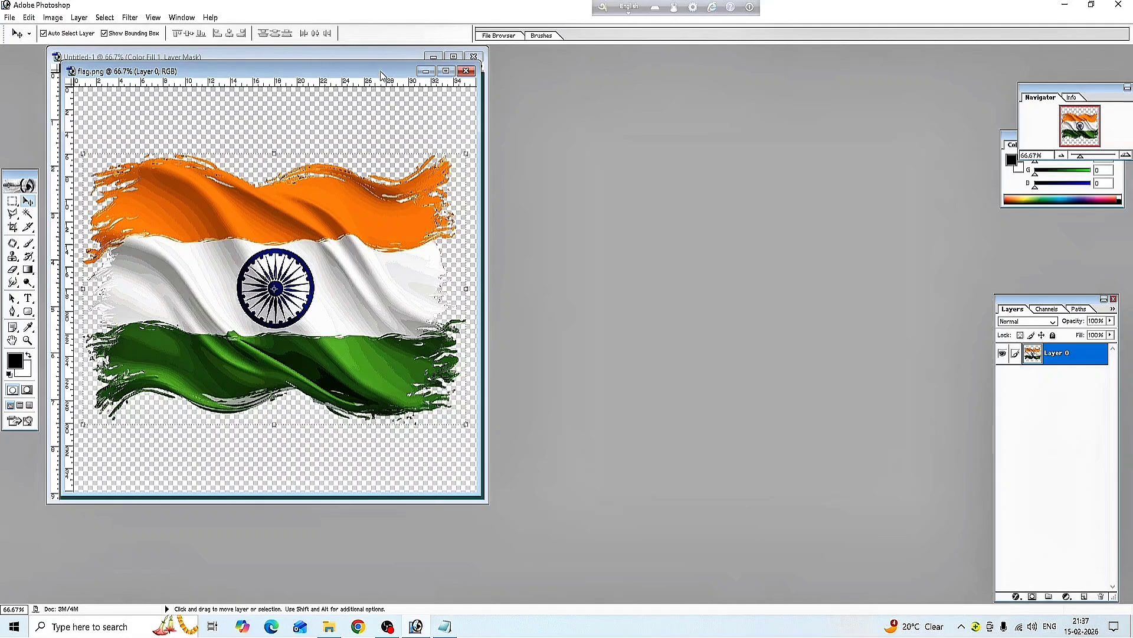
Copy the flag into the poster, close flag.png, and scale it to about 76% × 68% top-right
drag(381, 75, 826, 155)
drag(732, 281, 337, 156)
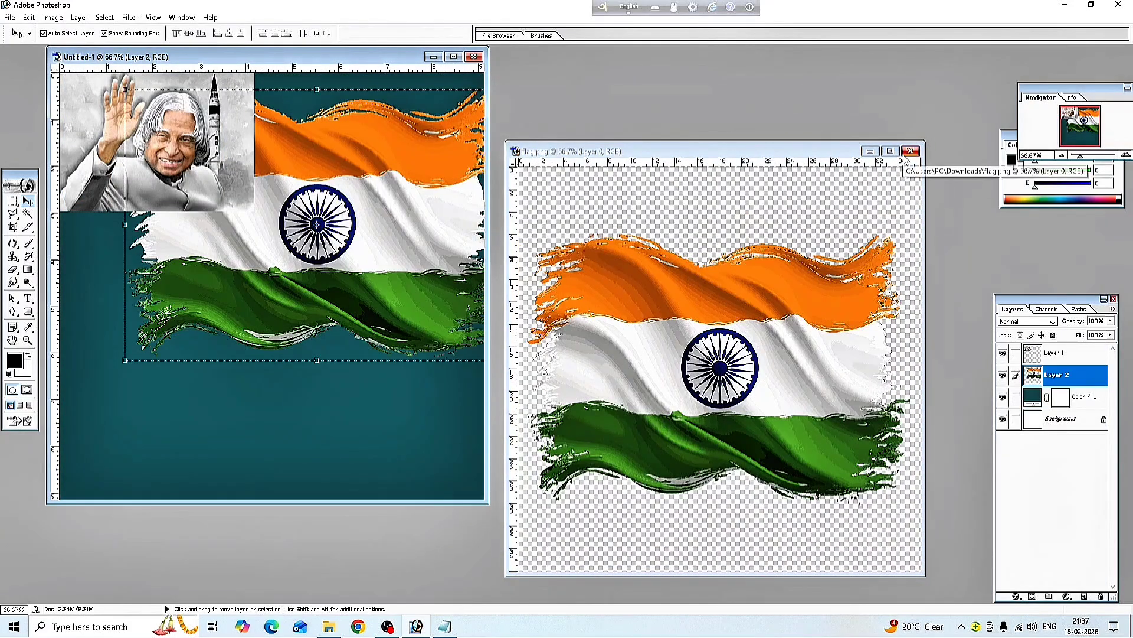
click(910, 151)
click(453, 57)
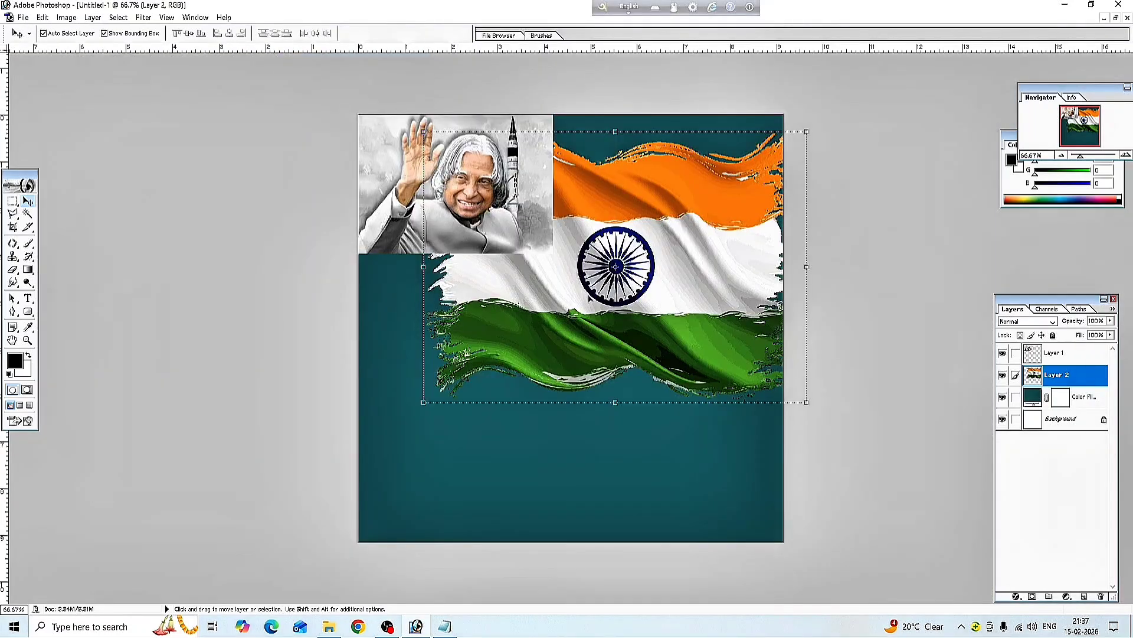
drag(808, 404, 716, 308)
drag(646, 257, 739, 222)
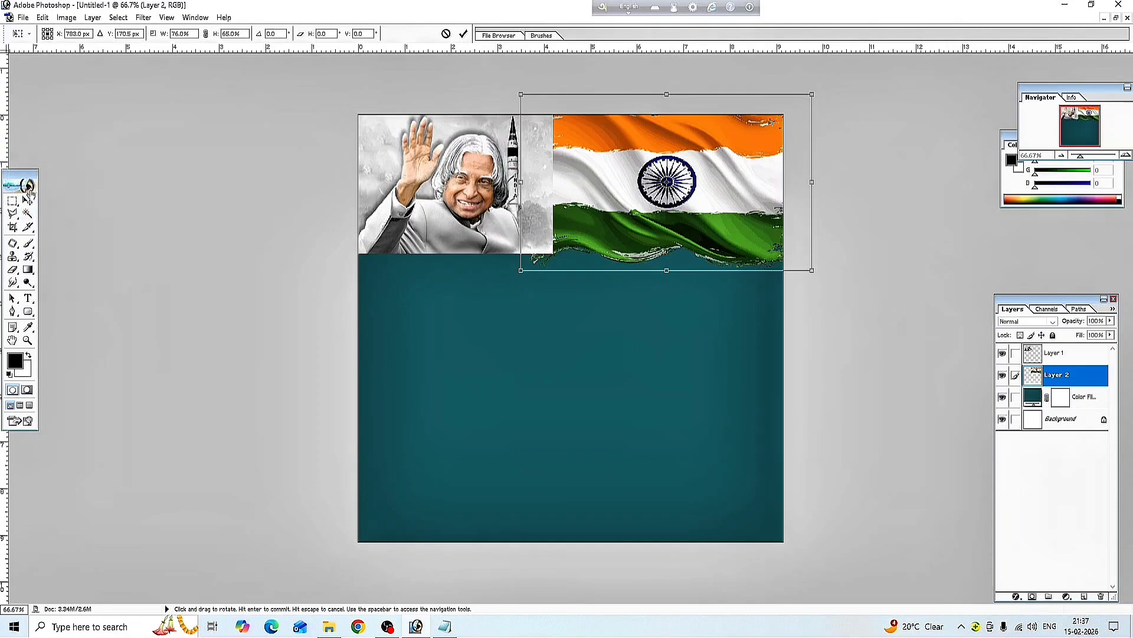
click(31, 202)
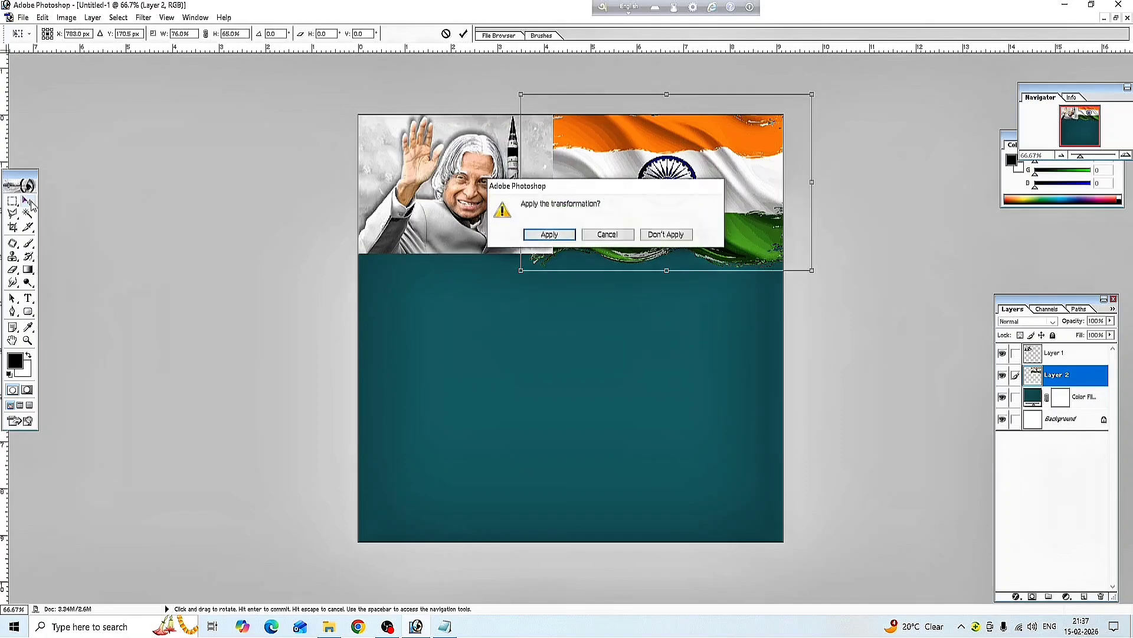
click(549, 235)
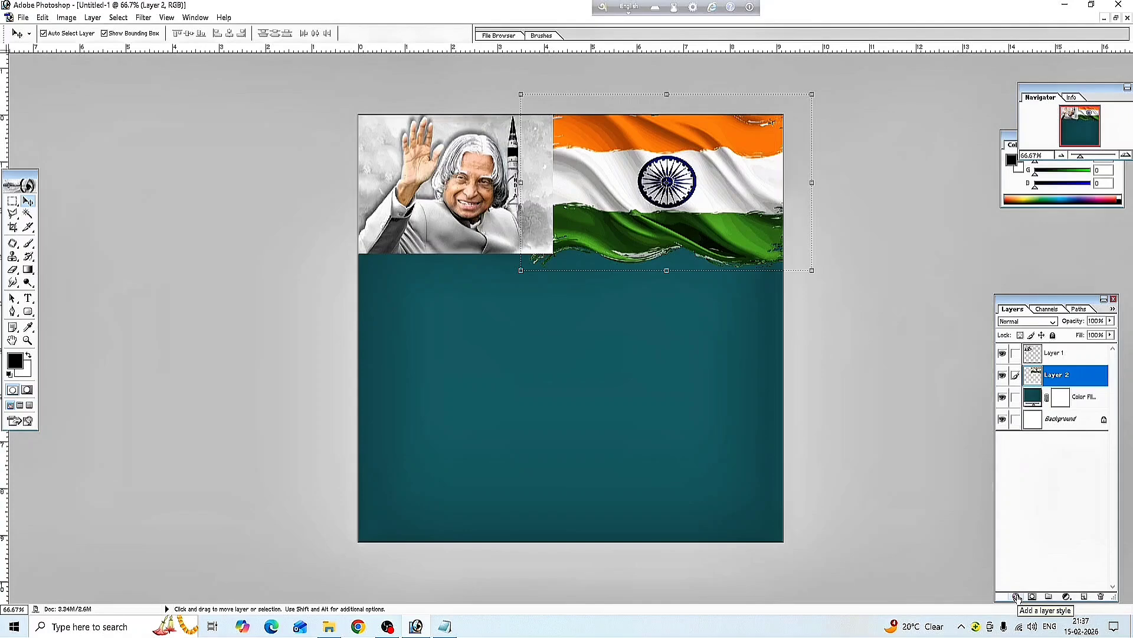
Set the flag layer's opacity to 50% in Blending Options, then select the Color Fill layer
click(1016, 597)
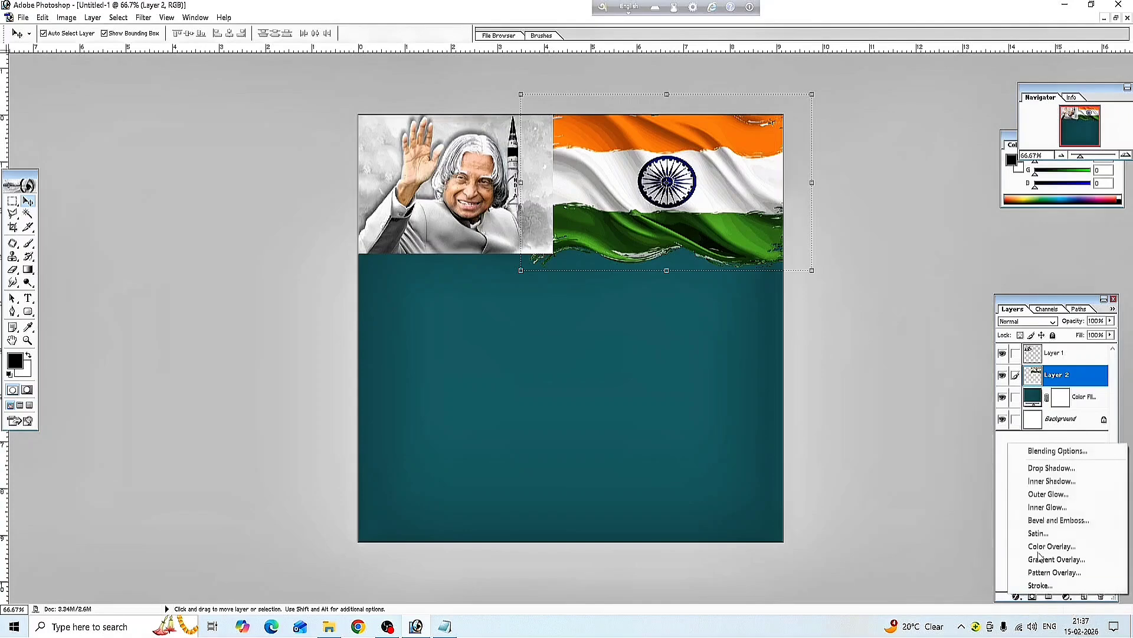
click(1056, 453)
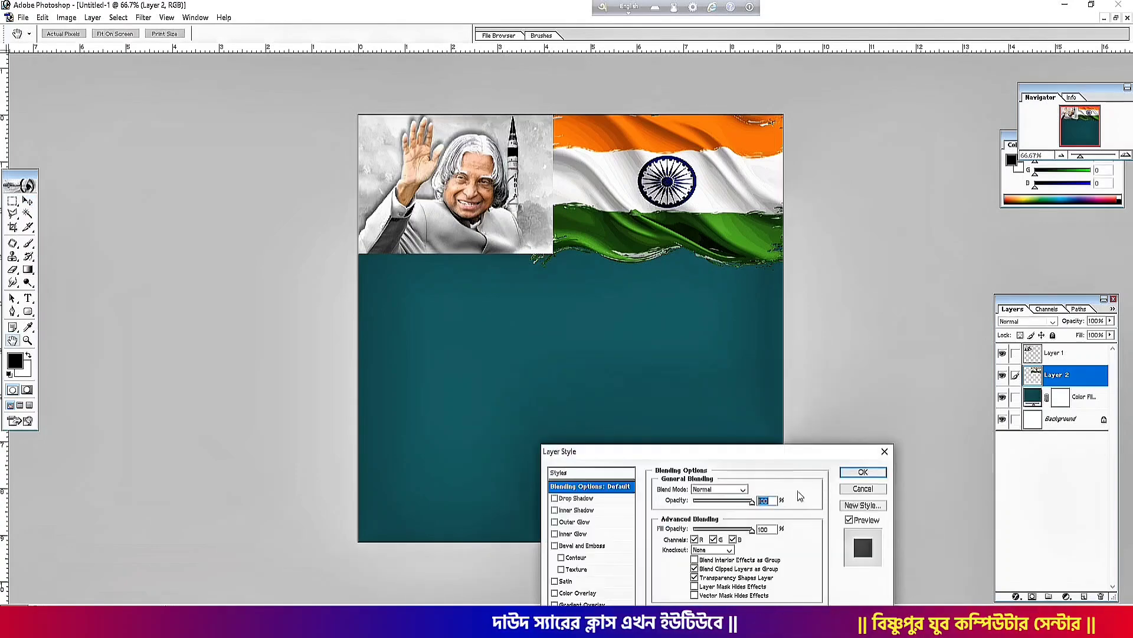
drag(722, 502, 728, 503)
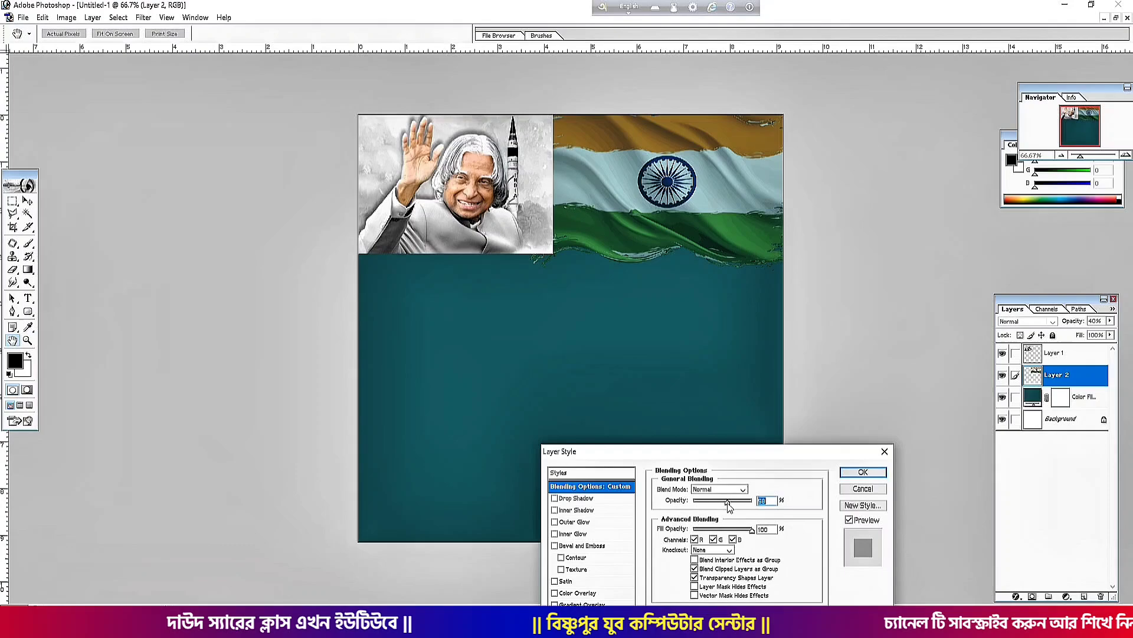
click(849, 473)
click(708, 384)
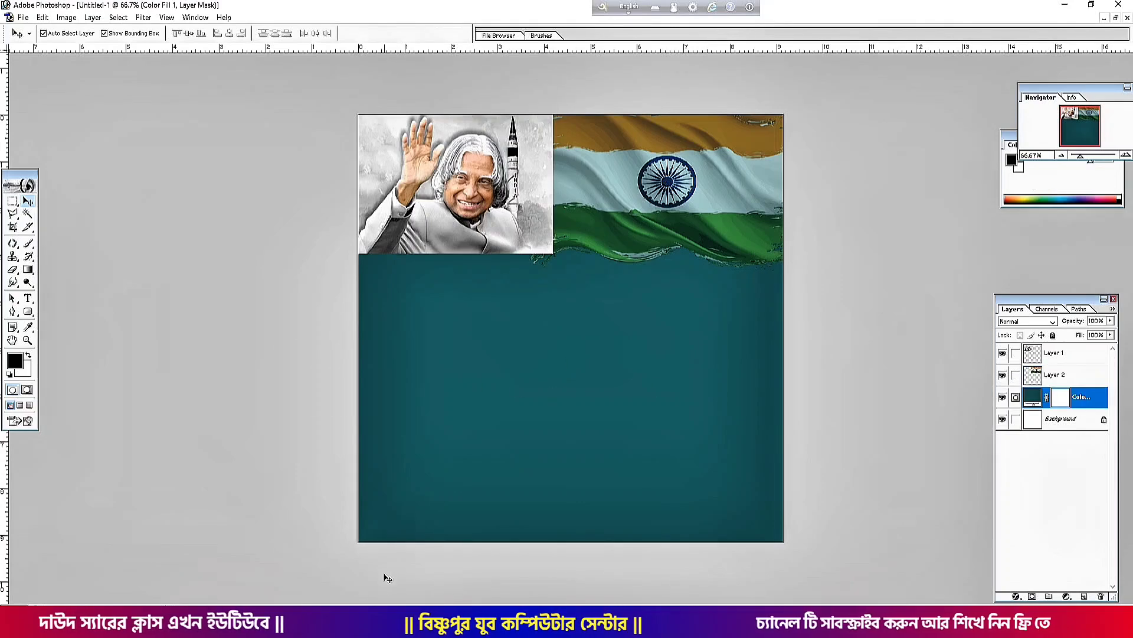
Drag broken paper.png from the Downloads folder onto Photoshop to open it
click(387, 621)
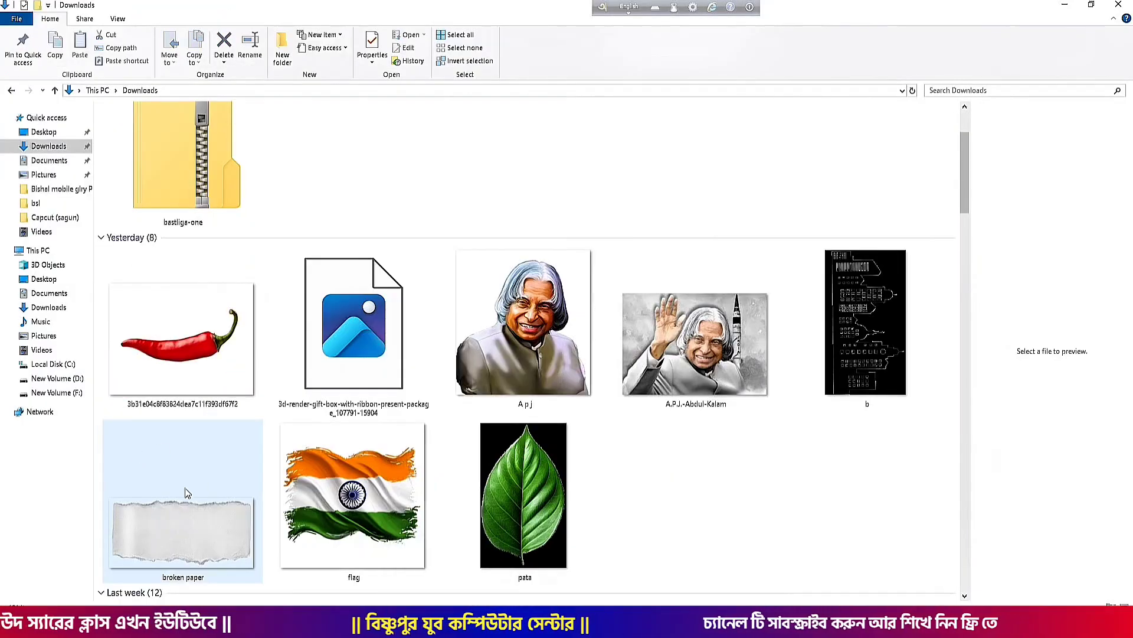
click(170, 453)
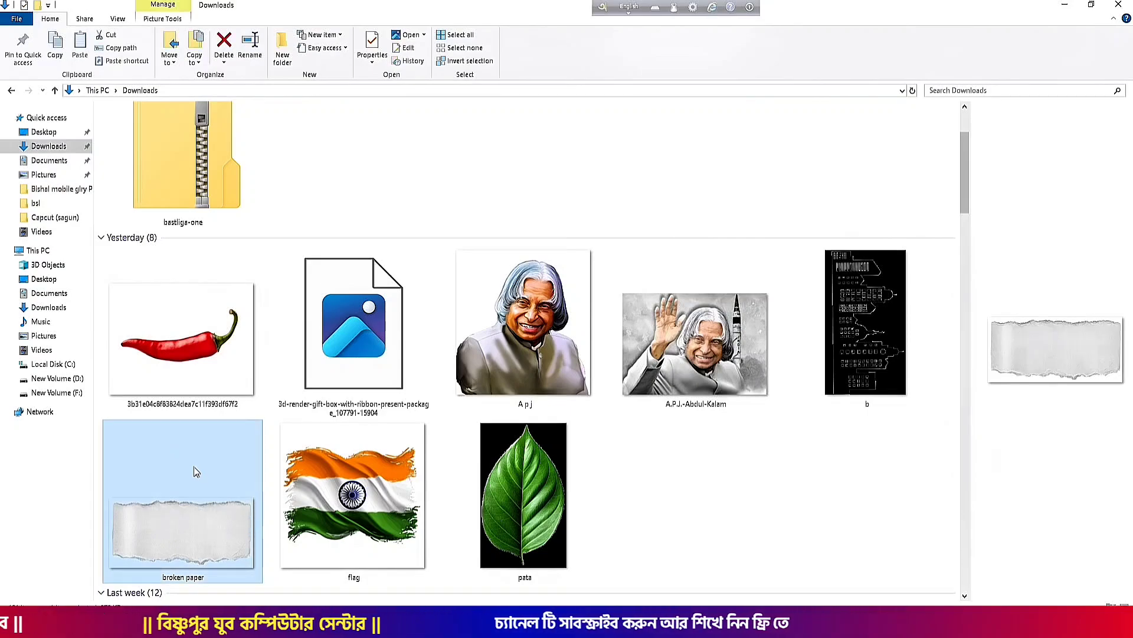
drag(195, 468, 250, 354)
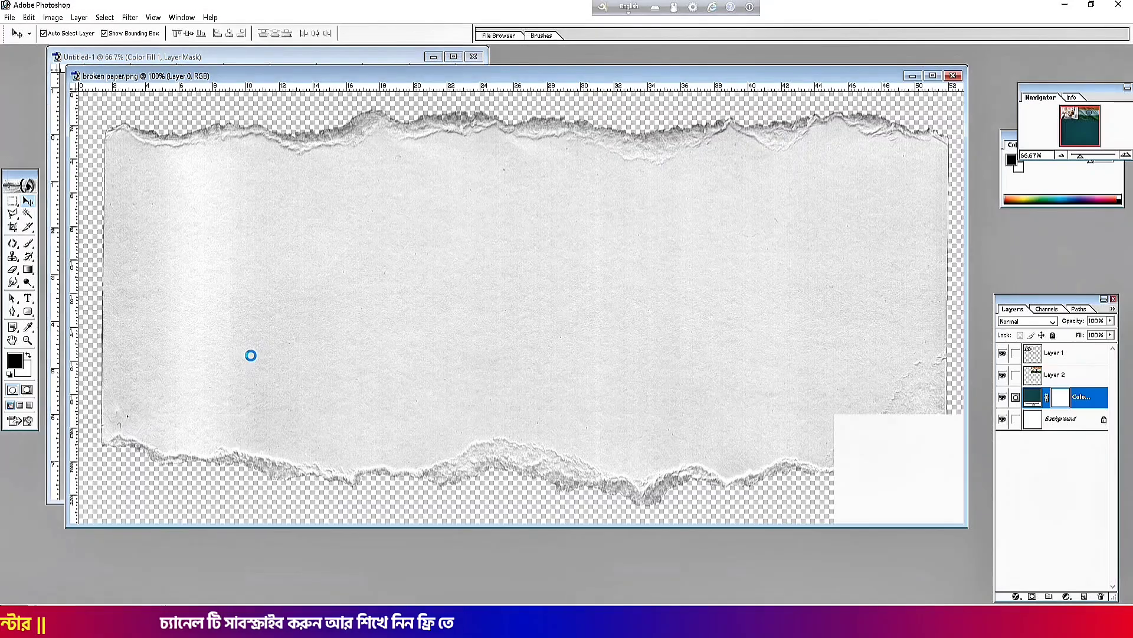
Copy the broken paper into the poster as Layer 3, close its file, and scale it to about 74% × 88%
drag(449, 74, 453, 454)
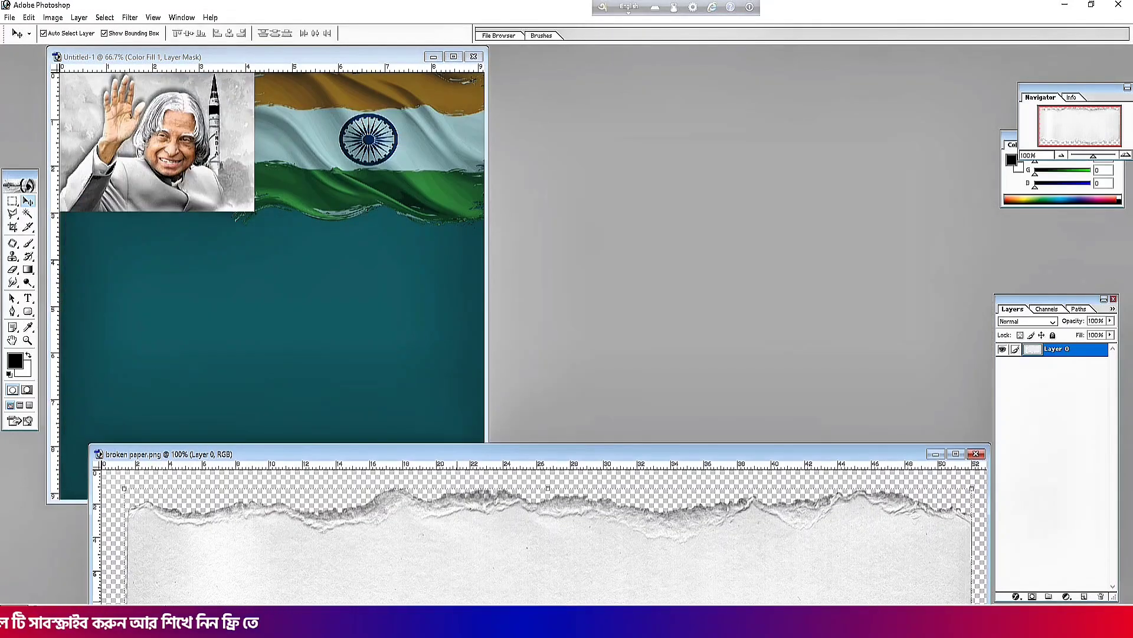
drag(444, 529, 313, 337)
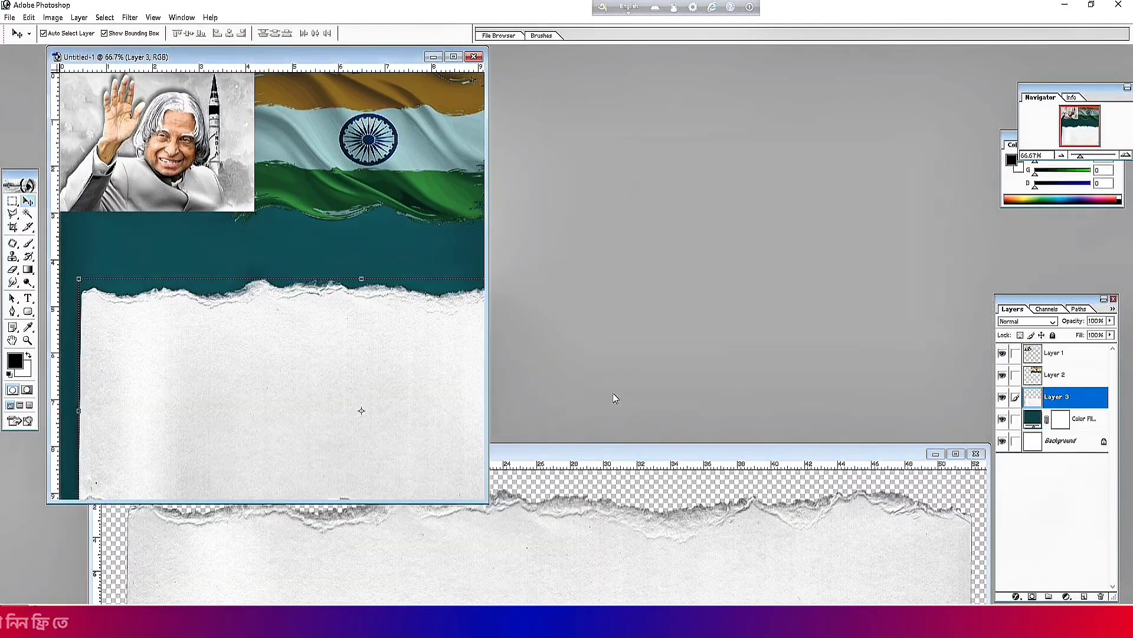
click(976, 453)
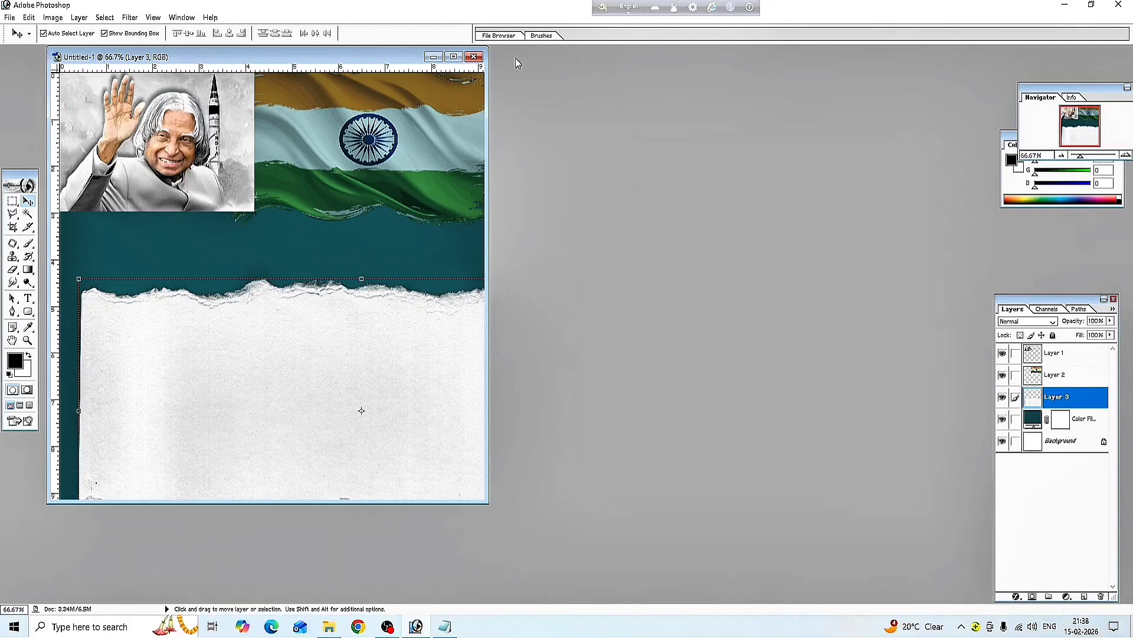
click(454, 57)
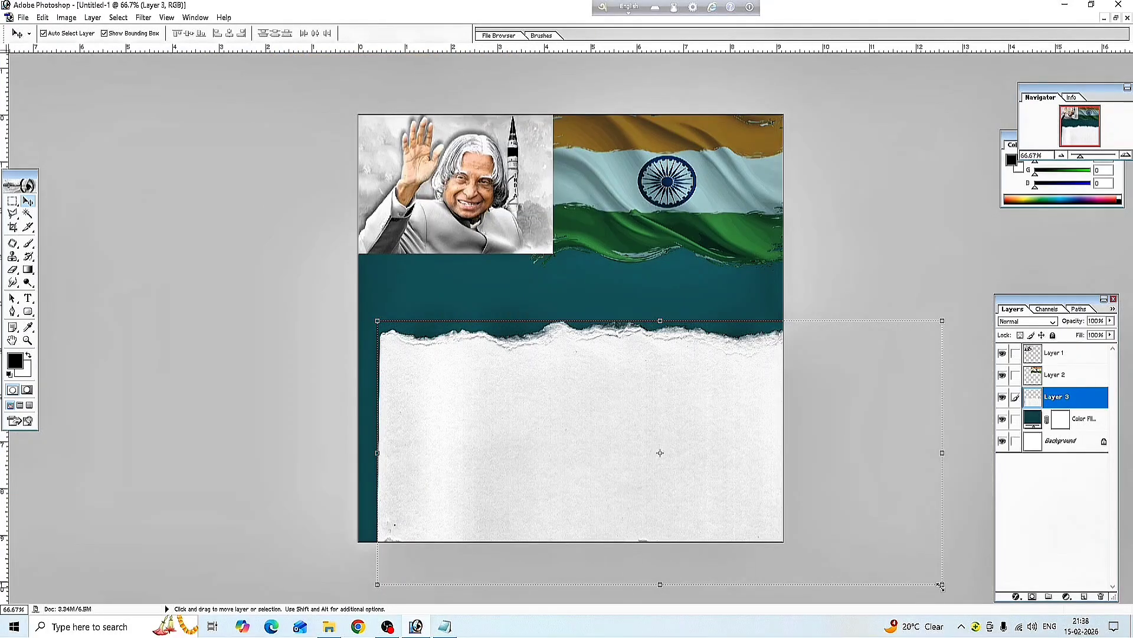
drag(941, 585, 763, 467)
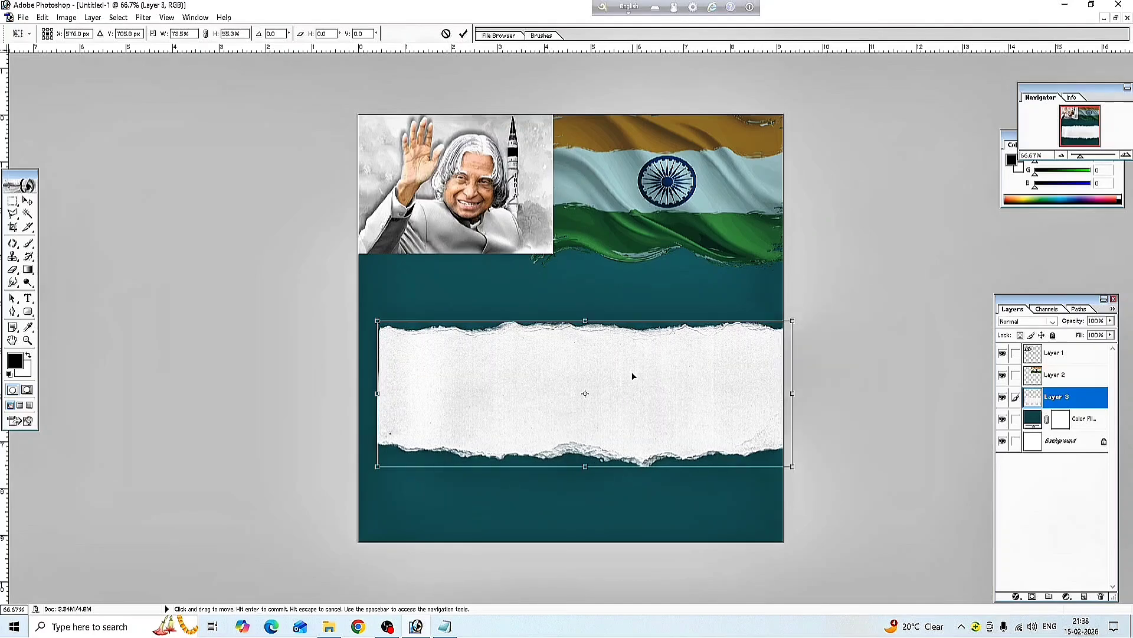
drag(633, 375, 611, 293)
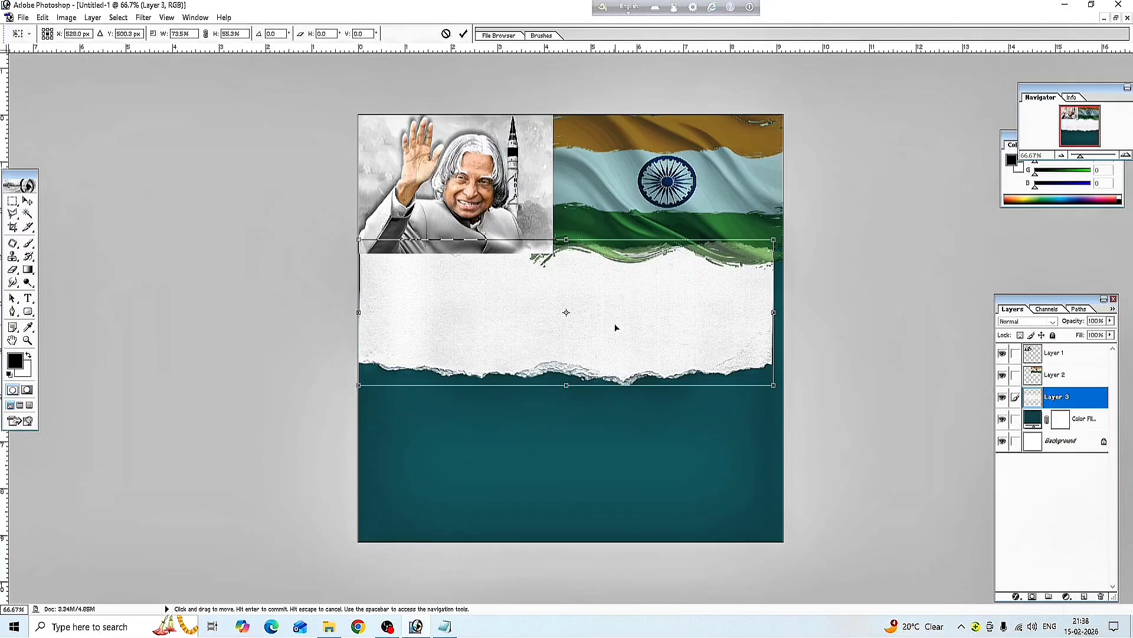
drag(615, 327, 584, 345)
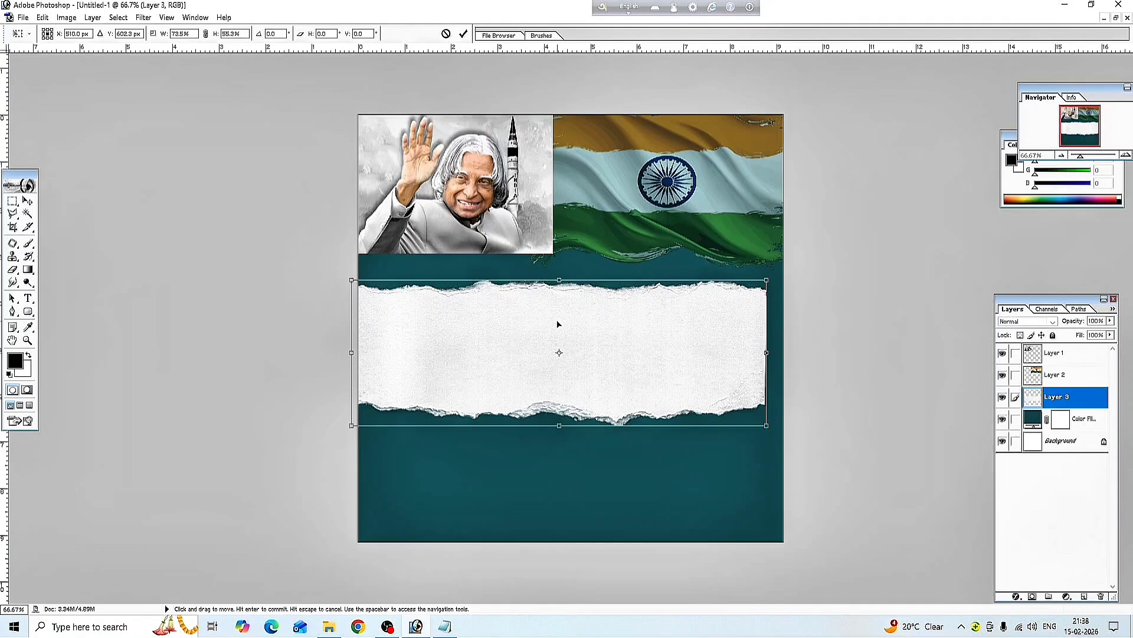
click(28, 201)
Apply the strip's transform, bring Layer 3 to the front, and raise it on the poster
click(539, 235)
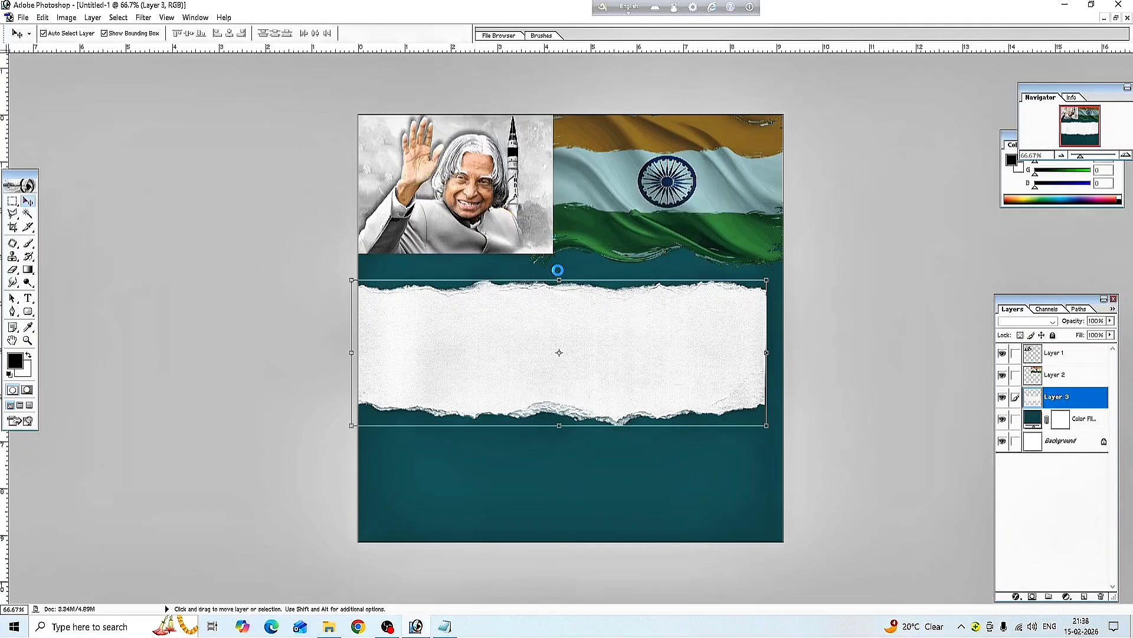
click(96, 20)
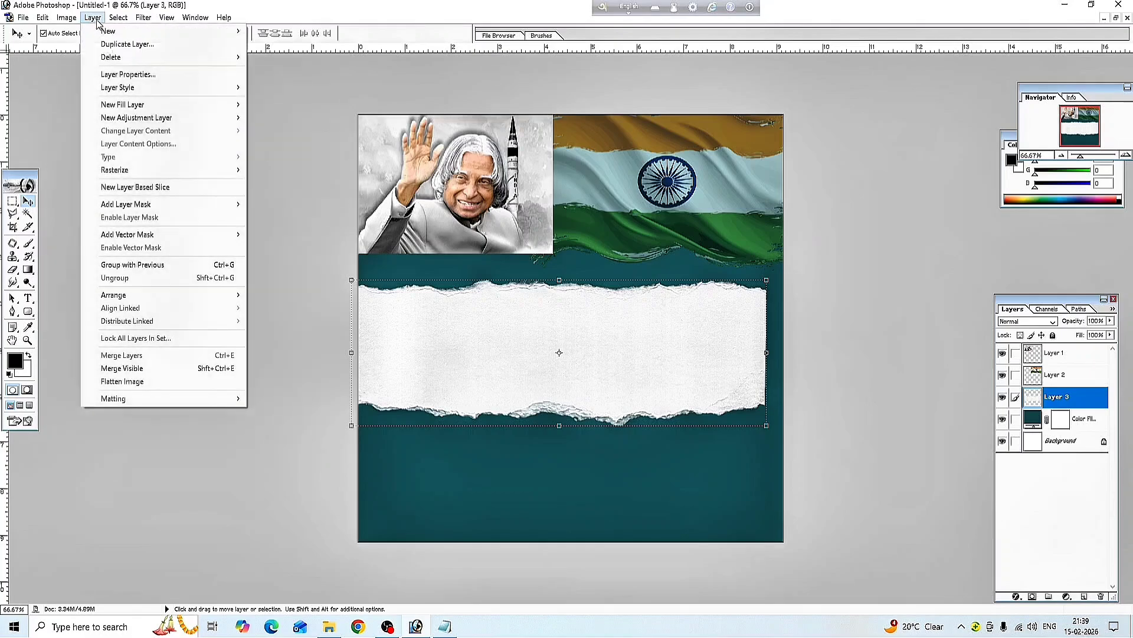
mouse_move(119, 295)
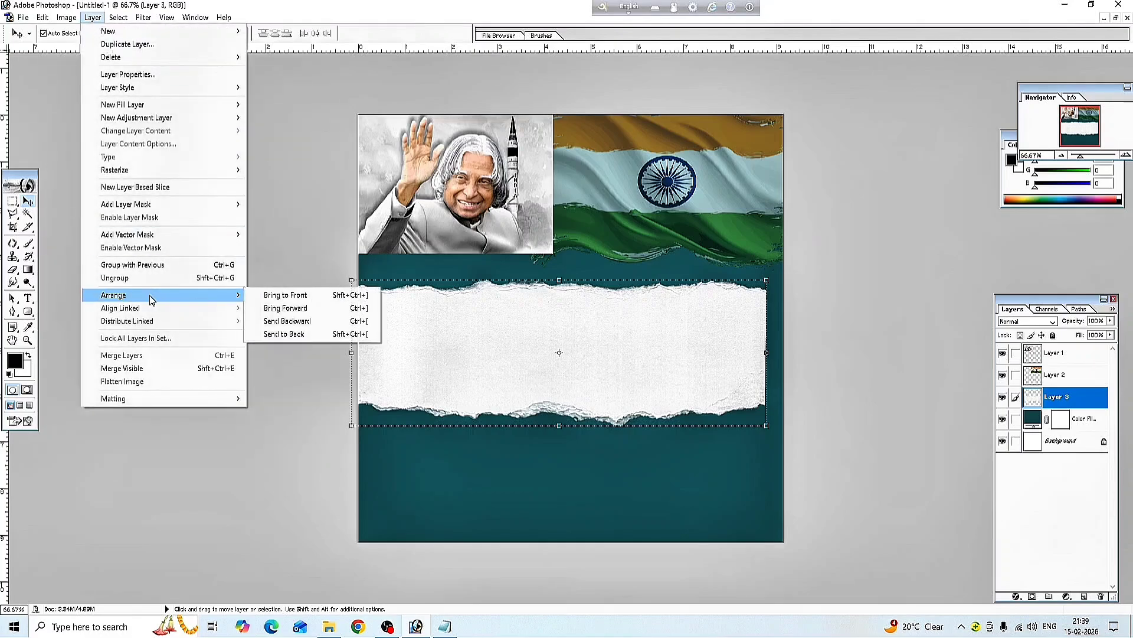
click(287, 299)
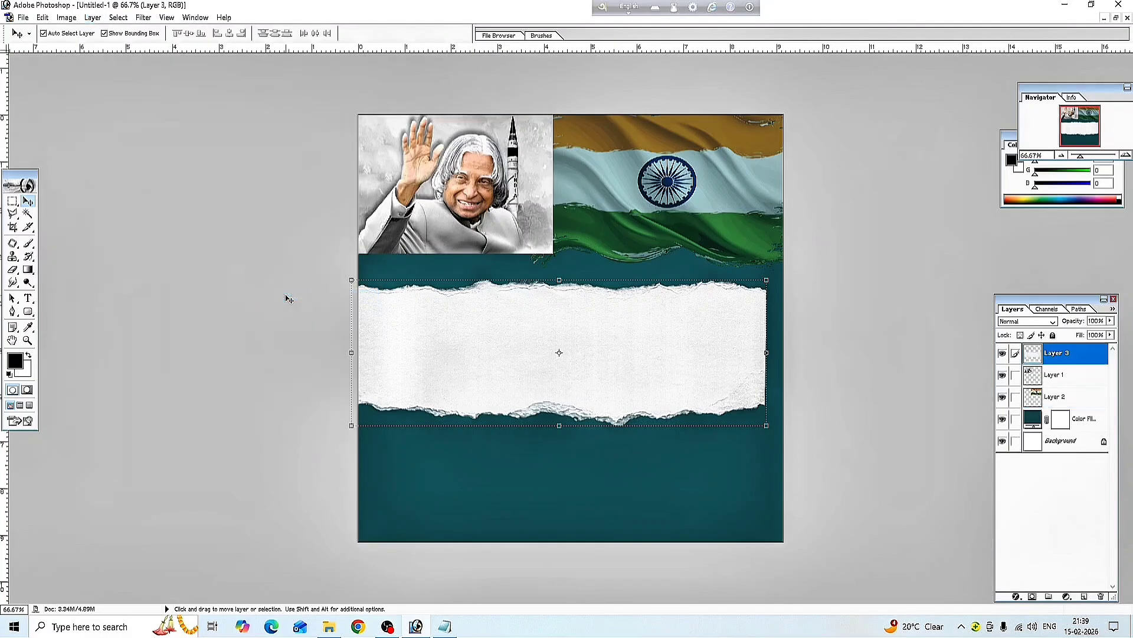
drag(424, 331, 423, 282)
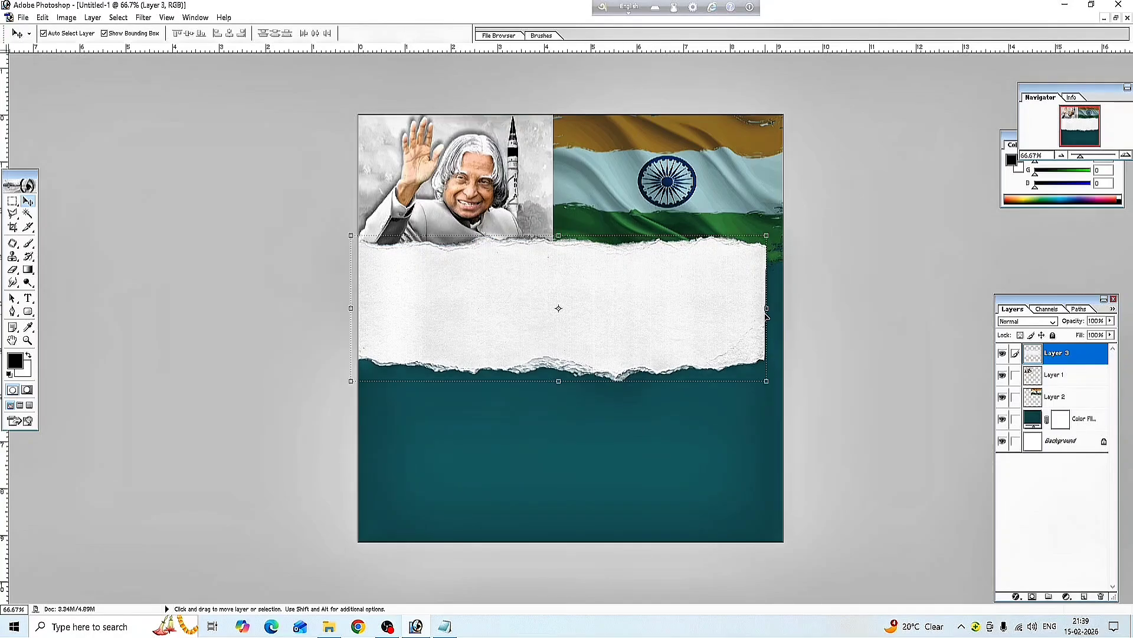
Stretch the torn paper to full poster width at about 105.5% × 133% and commit
drag(768, 308, 785, 308)
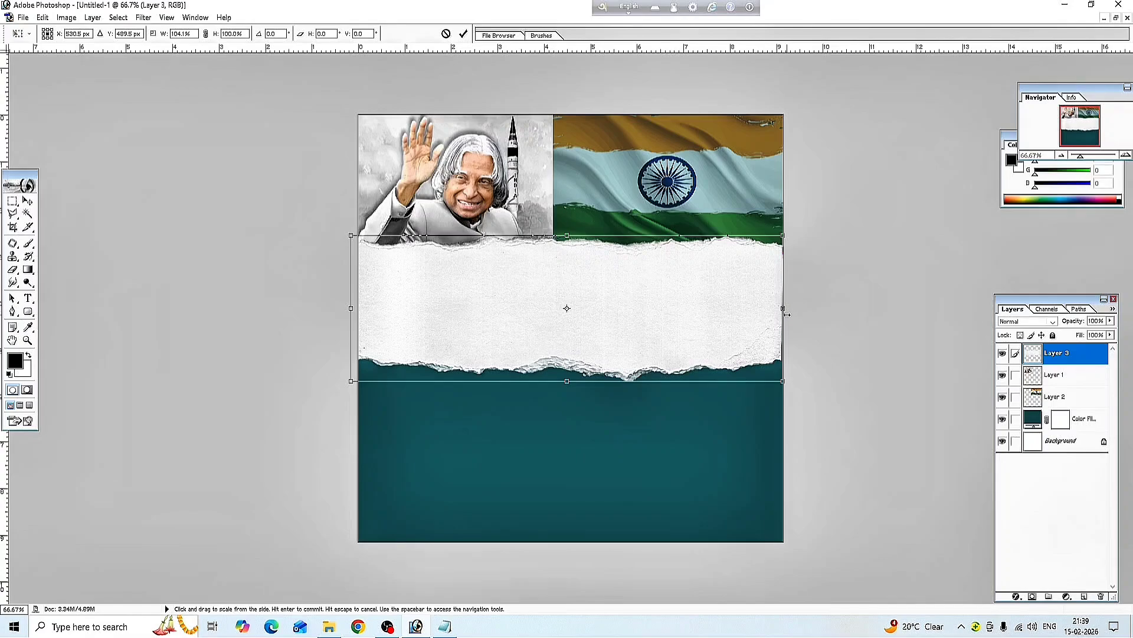
drag(788, 319, 795, 319)
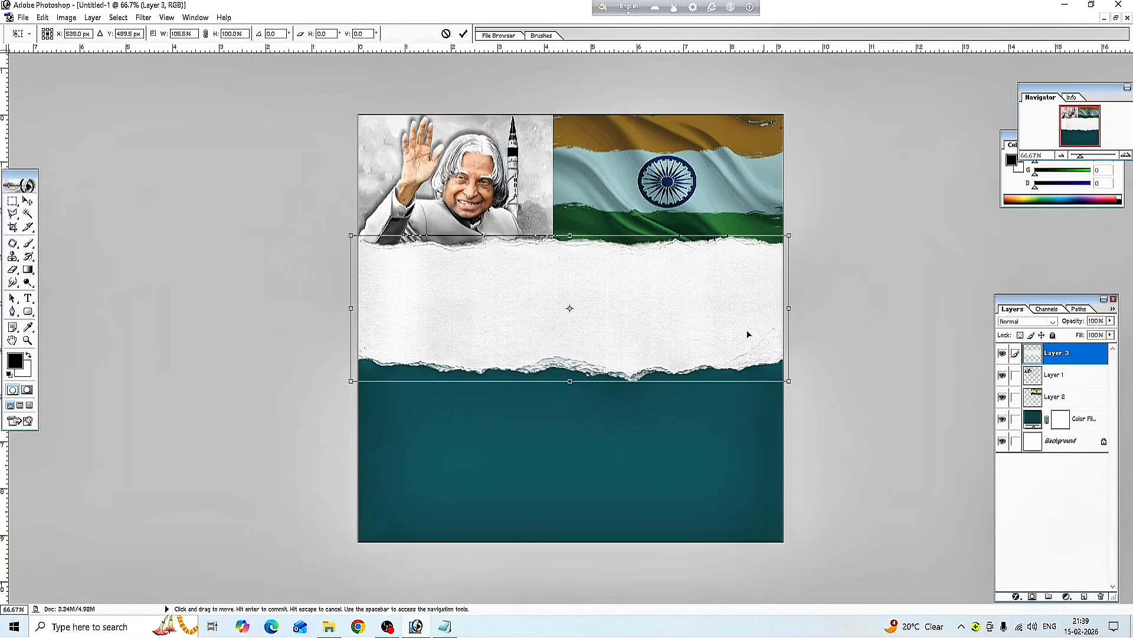
drag(576, 380, 571, 434)
mouse_move(590, 365)
mouse_down()
mouse_move(590, 380)
mouse_move(591, 371)
mouse_up()
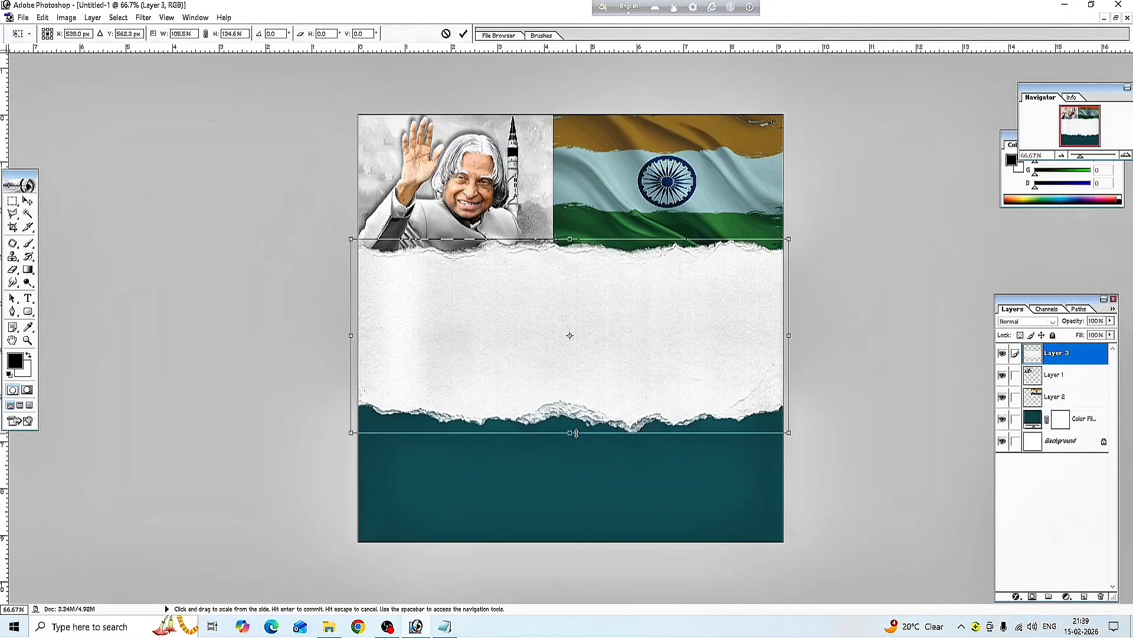
drag(570, 437, 570, 432)
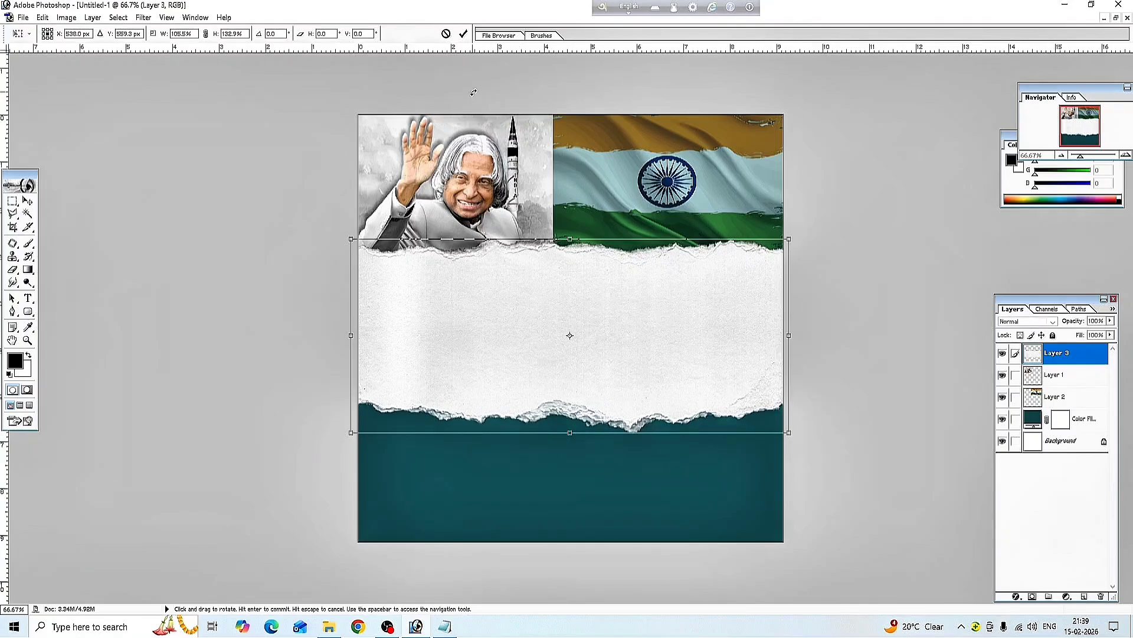
click(463, 35)
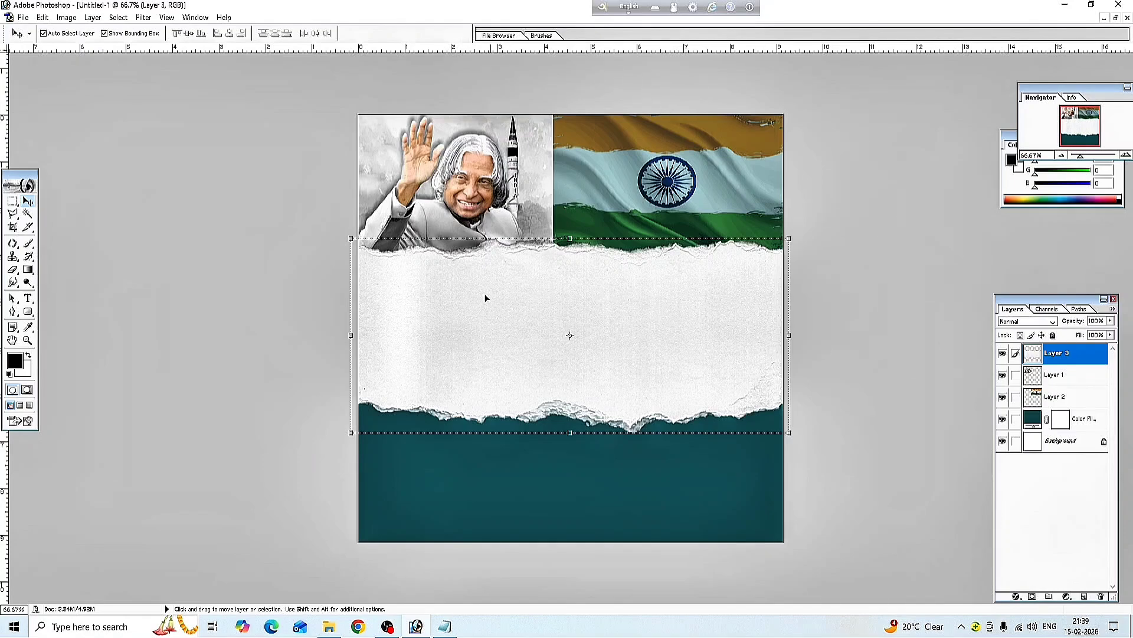
Drag the A p j.png portrait from the Downloads folder onto Photoshop to open it
click(337, 628)
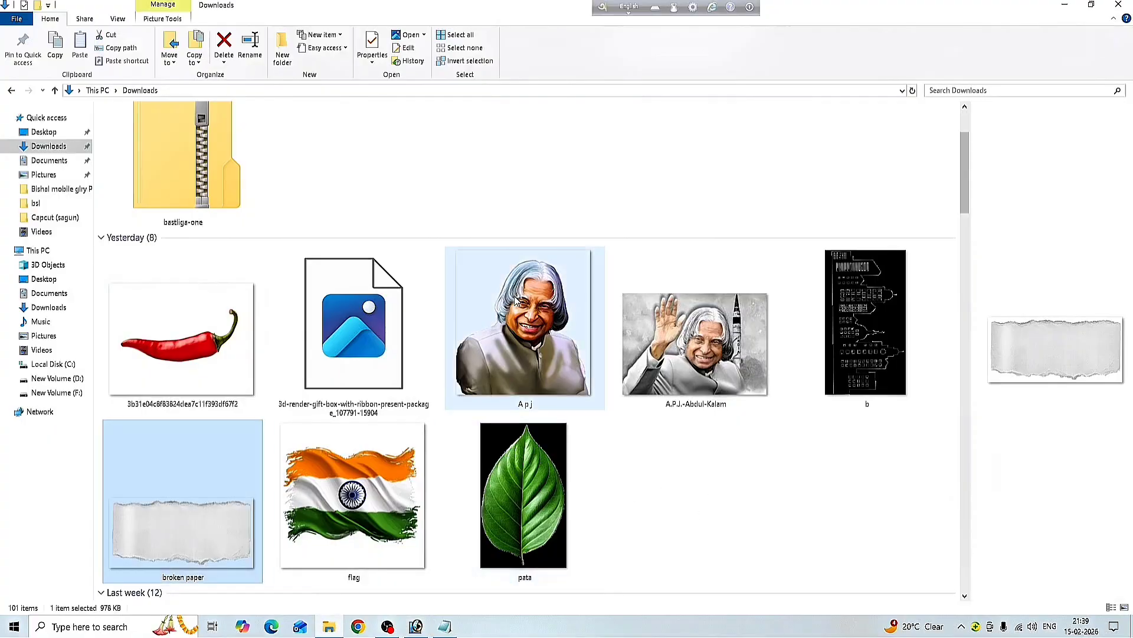
click(482, 269)
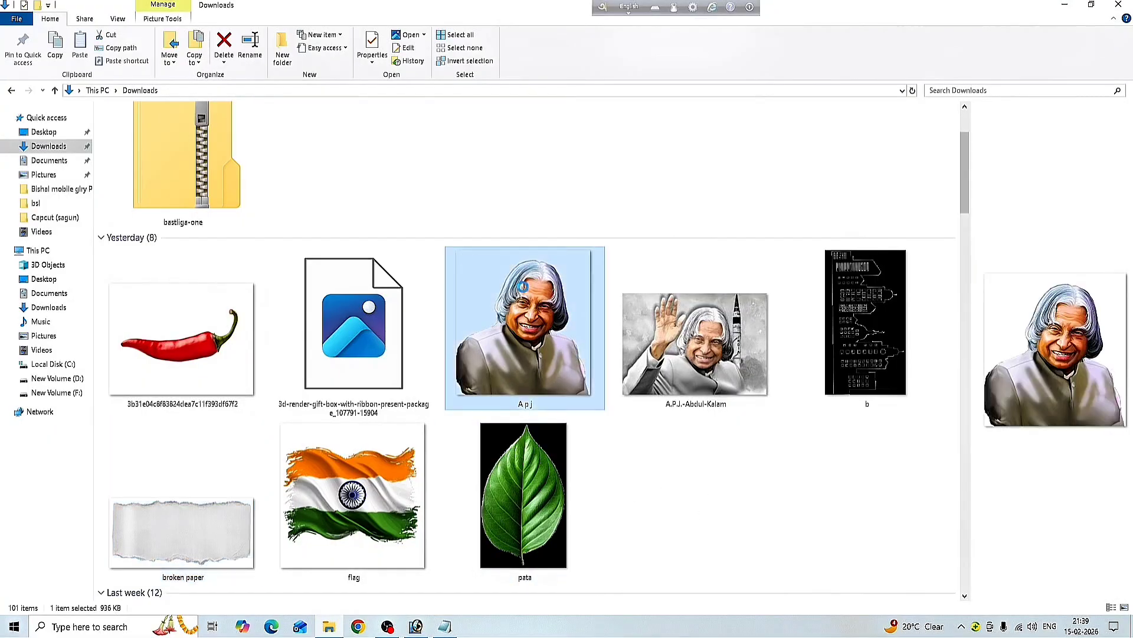
mouse_move(554, 361)
mouse_down()
mouse_move(446, 624)
mouse_move(569, 374)
mouse_up()
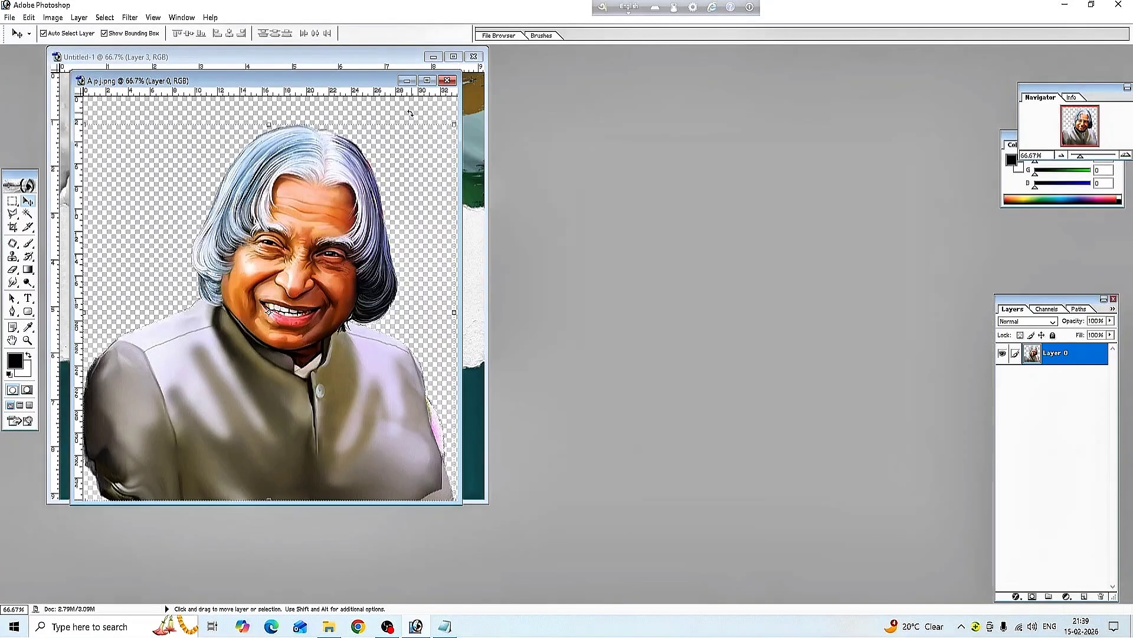
Copy the portrait into the poster as a new layer, close the portrait document, and maximise the poster
drag(388, 81, 942, 161)
drag(802, 264, 407, 297)
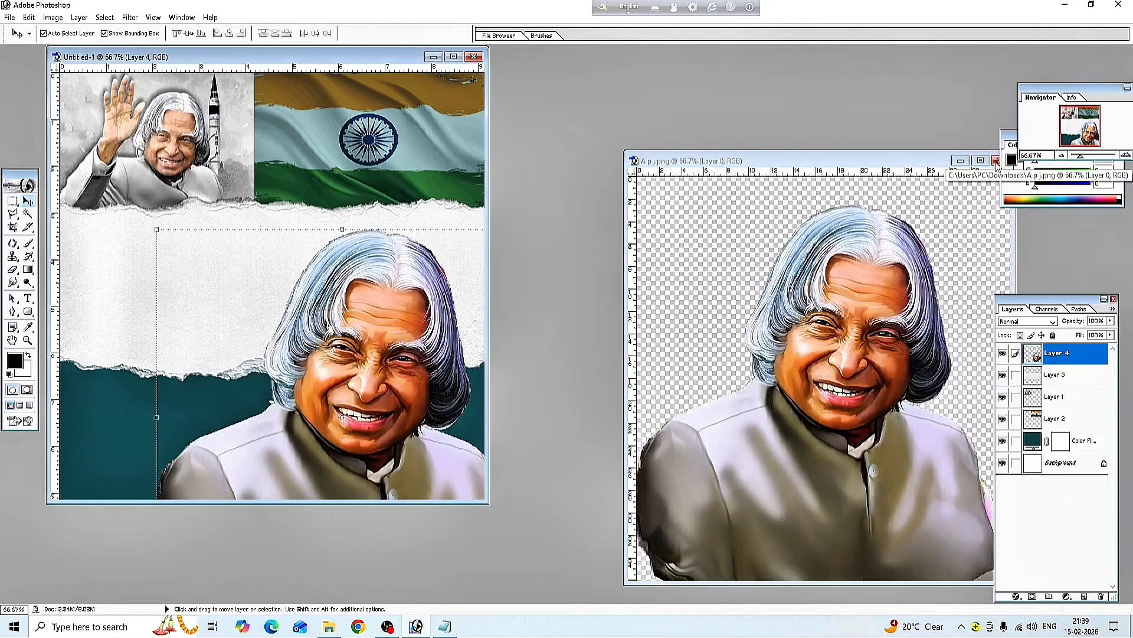
click(996, 161)
click(453, 57)
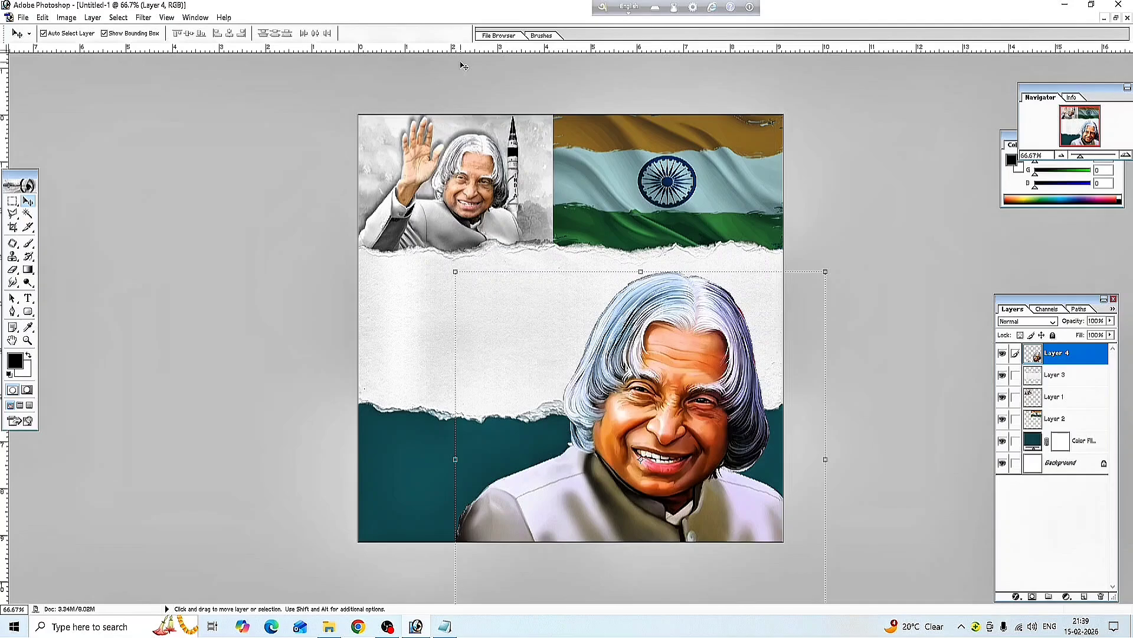
Scale the portrait to about 80% × 86% and fit it into the poster's lower right
scroll(596, 334, up, 4)
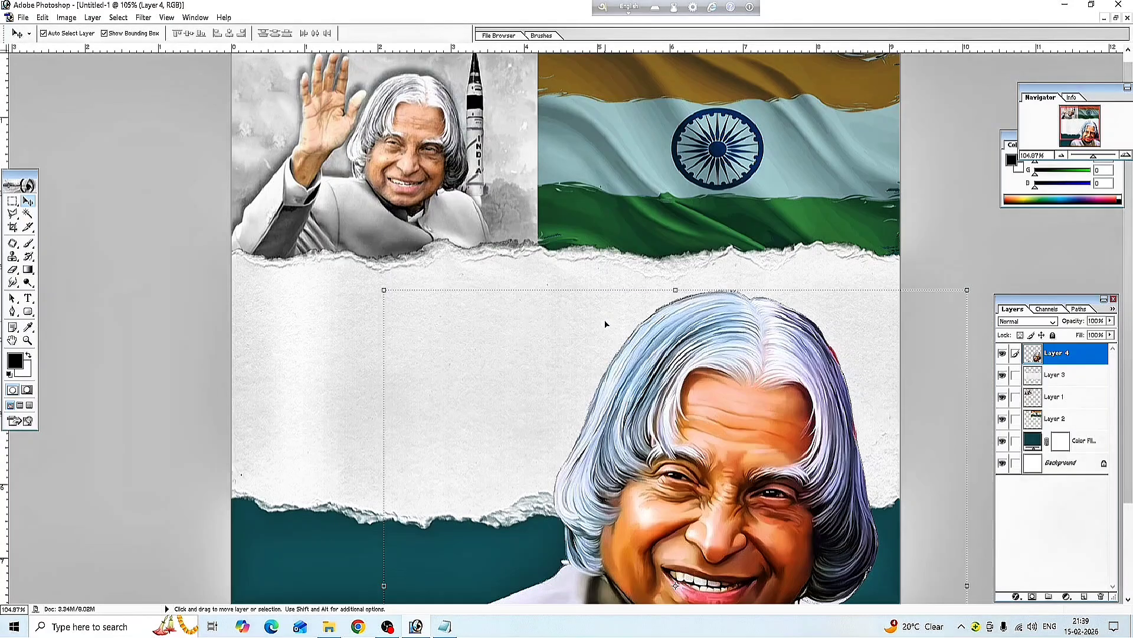
scroll(605, 325, up, 1)
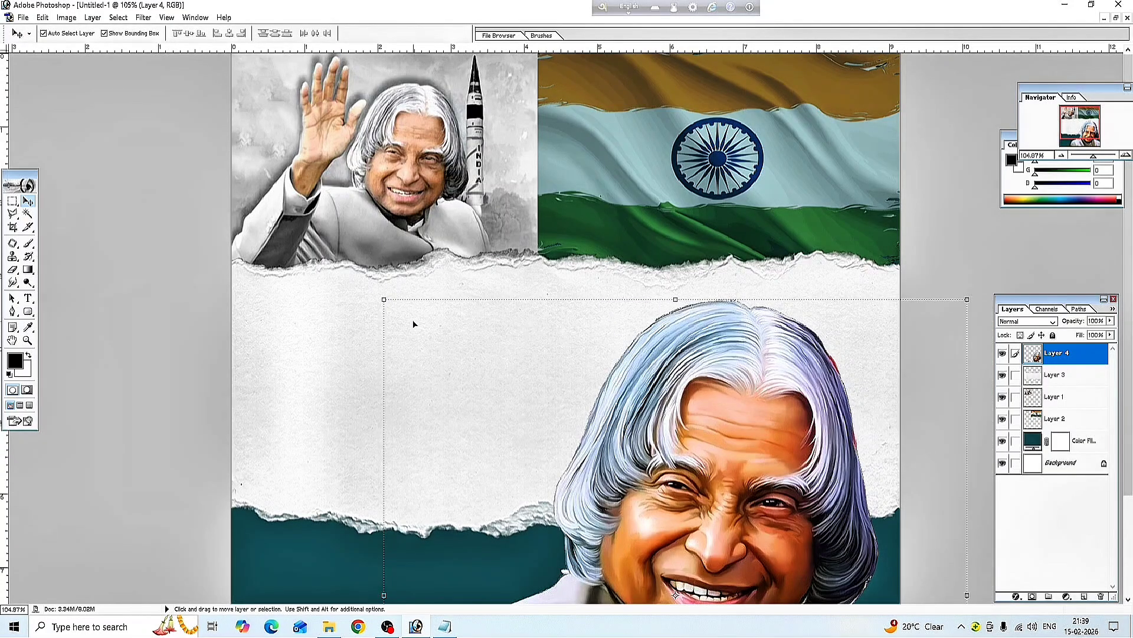
scroll(413, 323, down, 3)
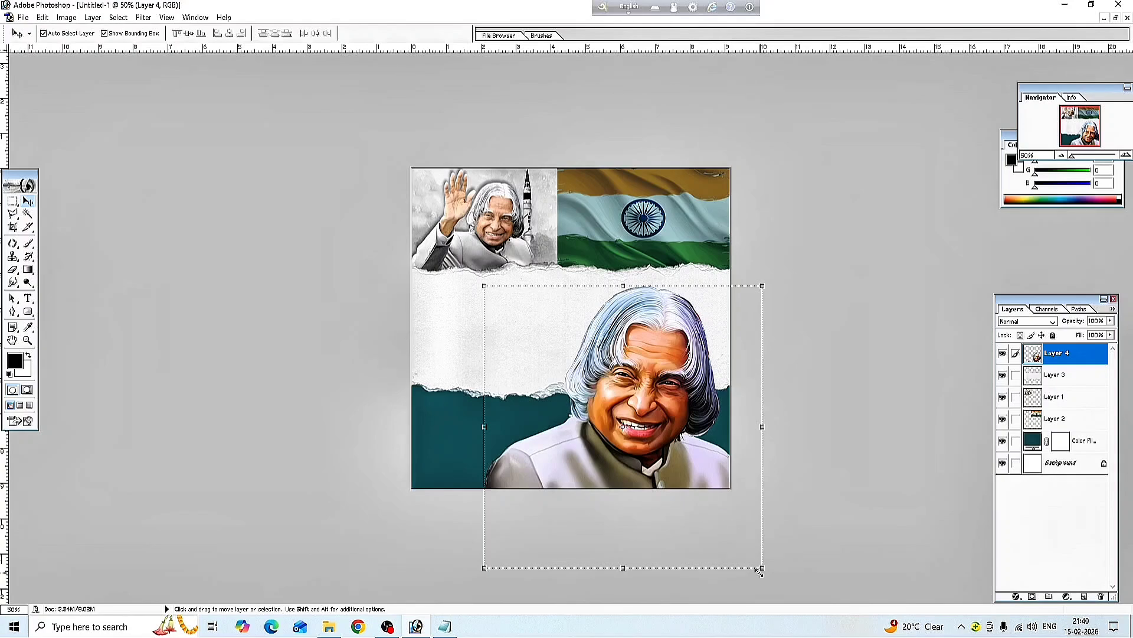
drag(759, 570, 684, 489)
drag(601, 452, 662, 453)
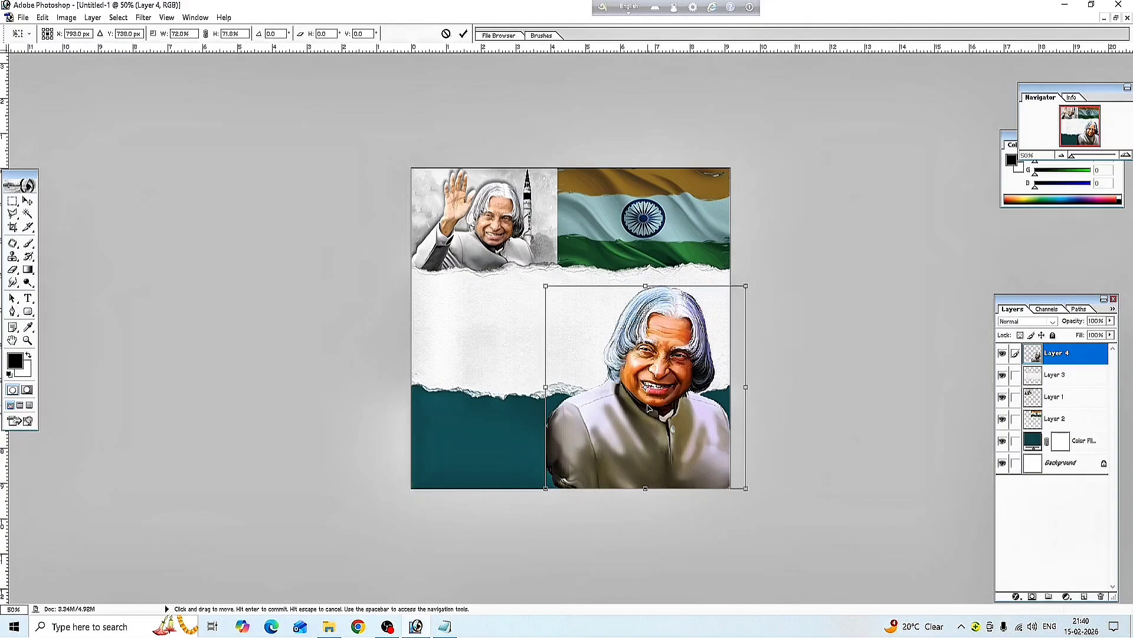
drag(654, 401, 655, 387)
drag(548, 473, 525, 512)
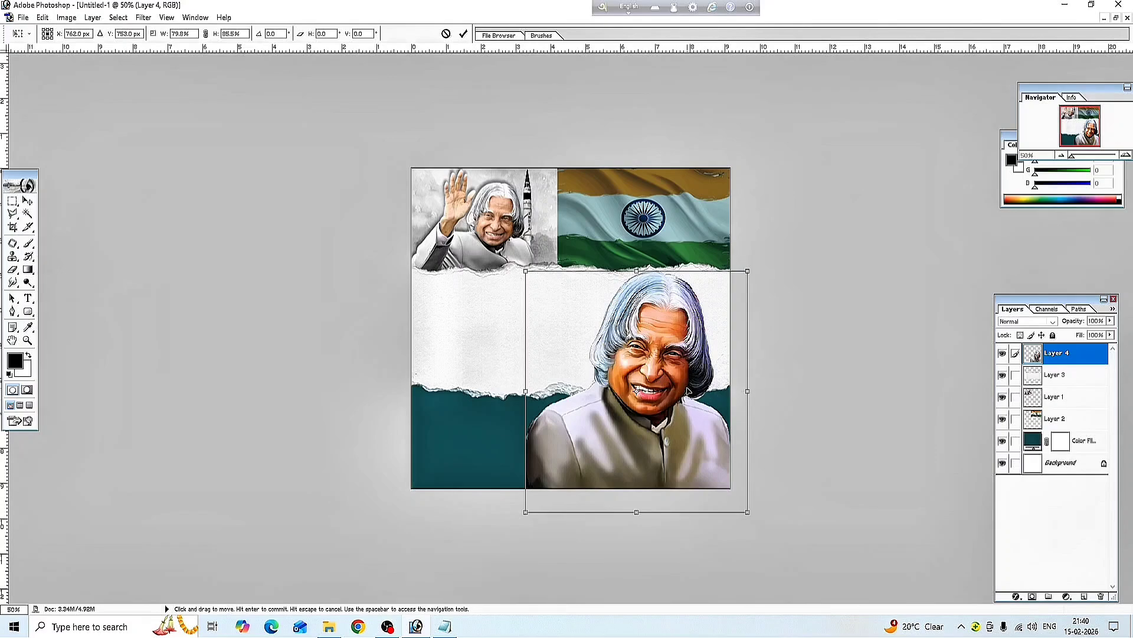
click(464, 35)
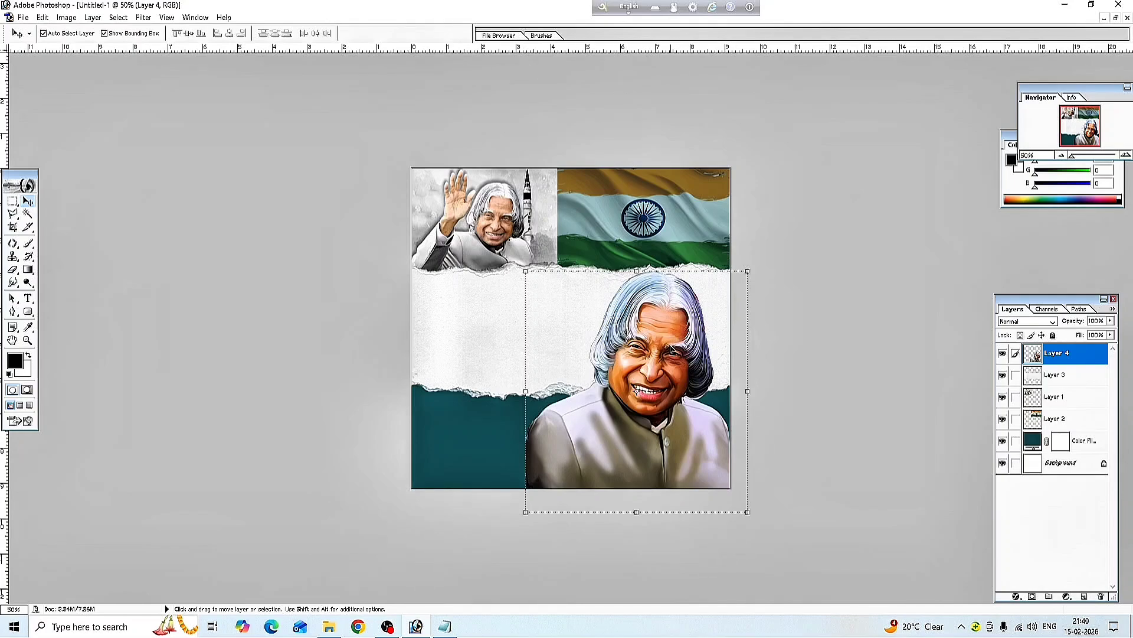
click(1016, 597)
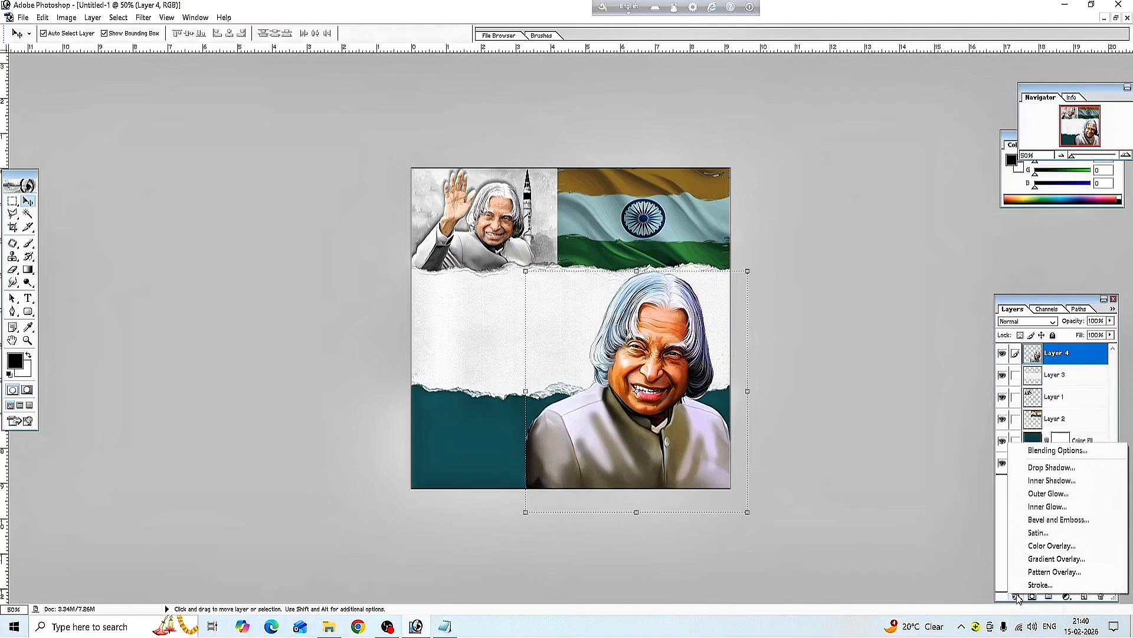
Give Layer 4 a drop shadow with 75% opacity, 27 px distance, 40 px size and an adjusted angle
click(1055, 469)
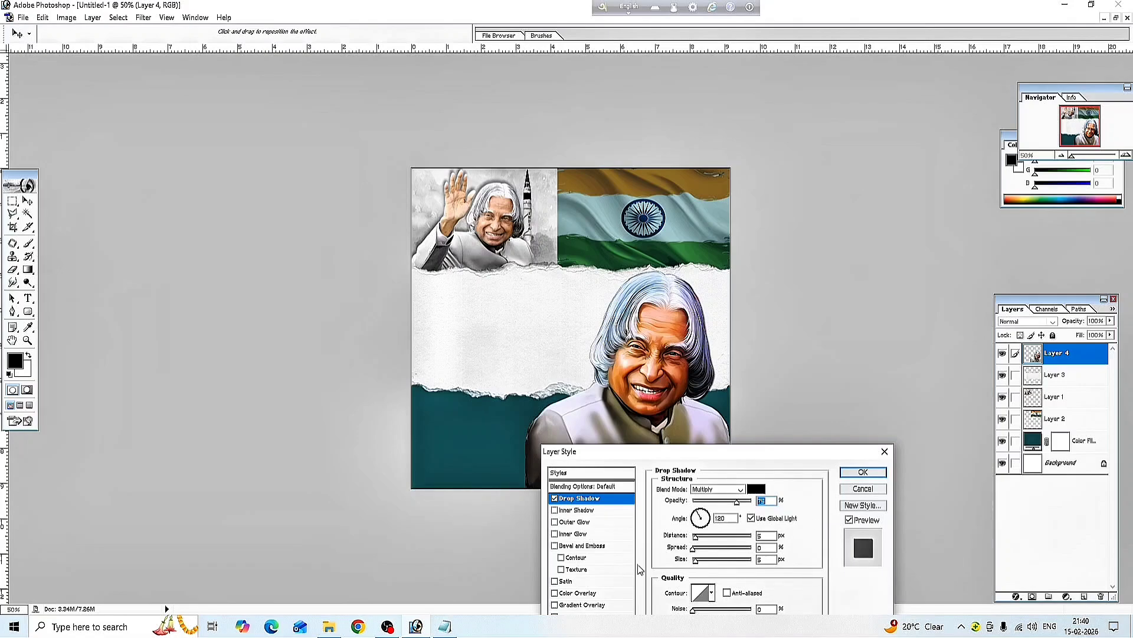
click(698, 536)
drag(701, 538, 708, 539)
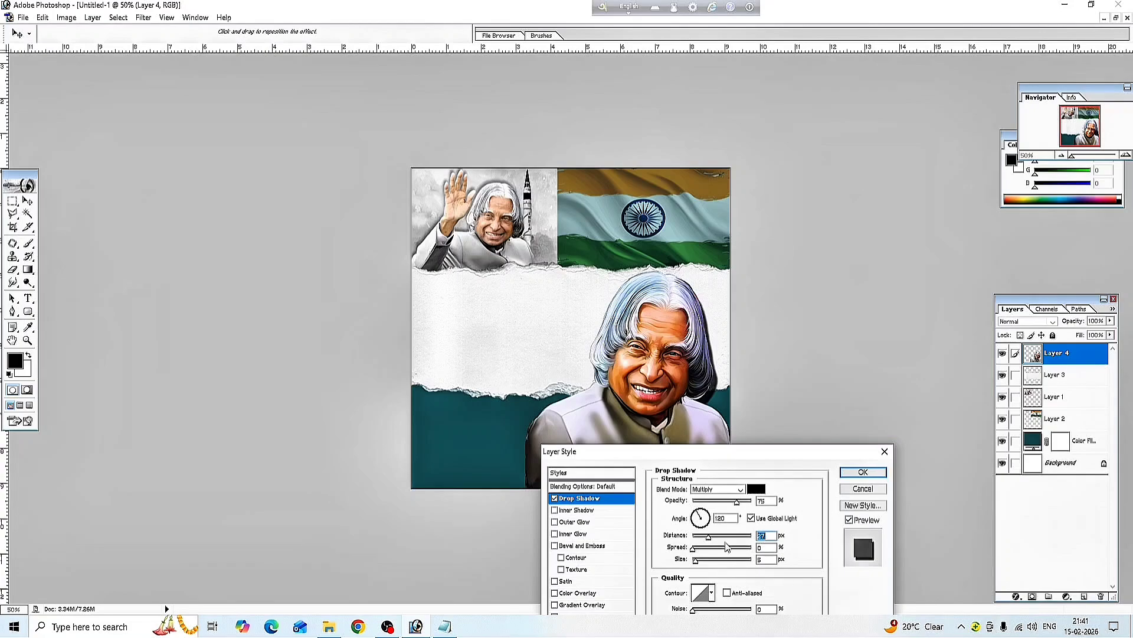
drag(706, 564, 708, 563)
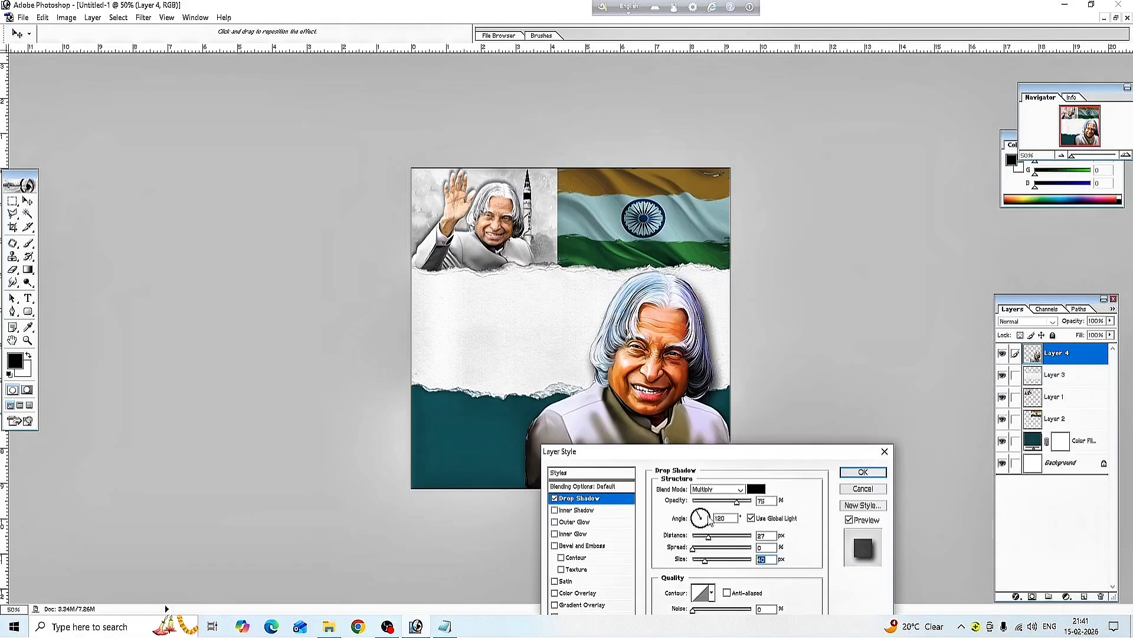
click(710, 518)
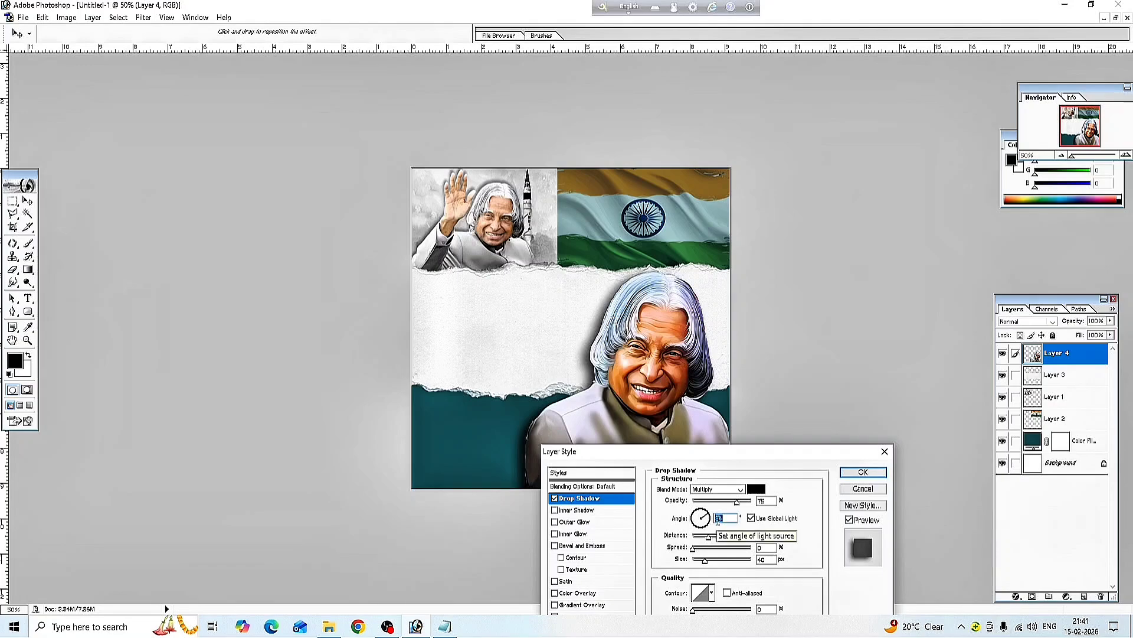
click(864, 474)
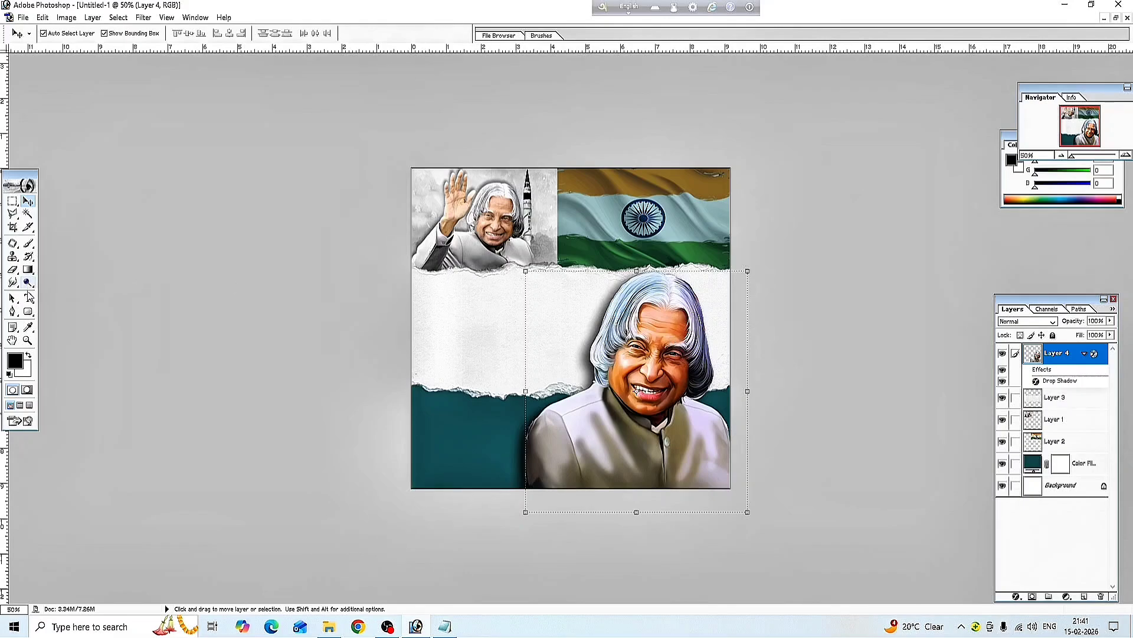
Paste the three-line HAPPY BIRTHDAY SIR greeting into a new text block on the white band
click(28, 299)
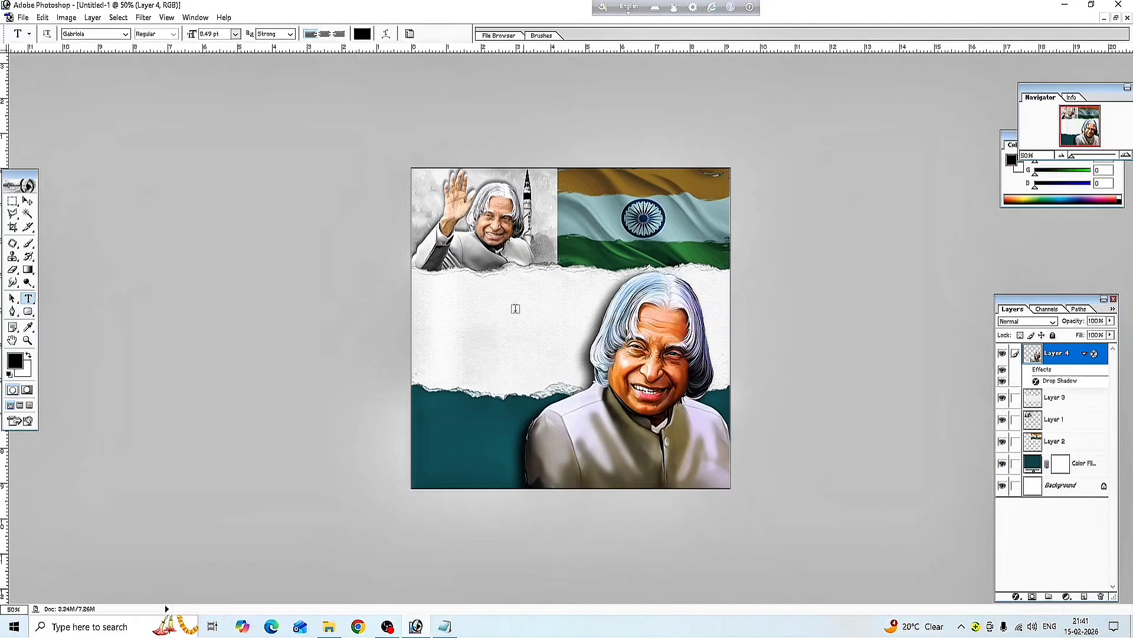
click(446, 308)
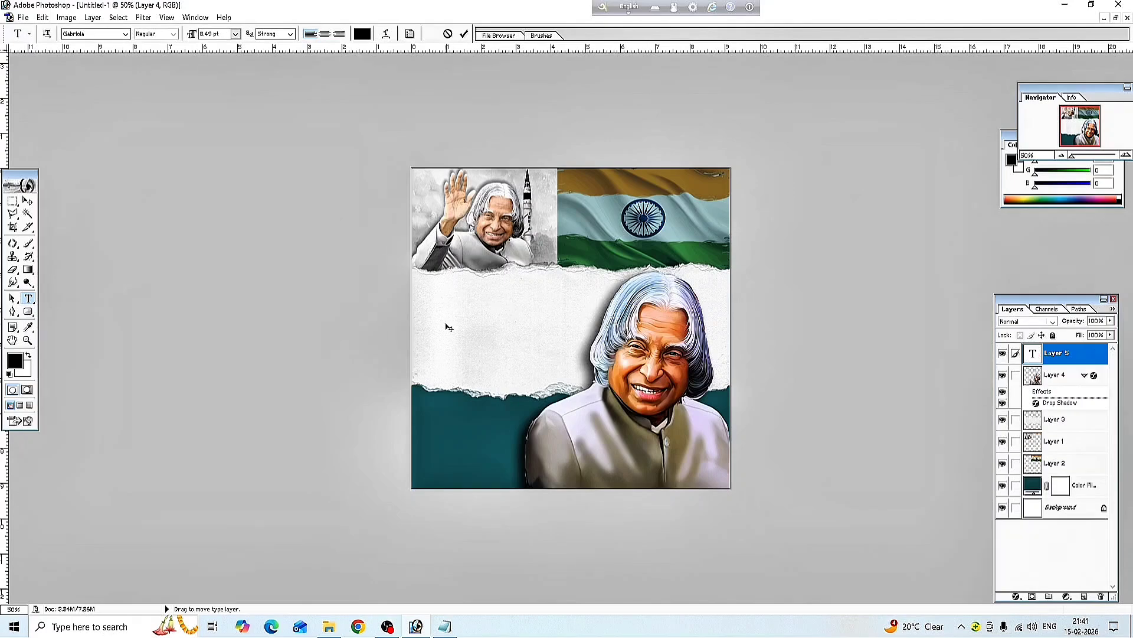
text(HAPPY BIRTHDAY SIR)
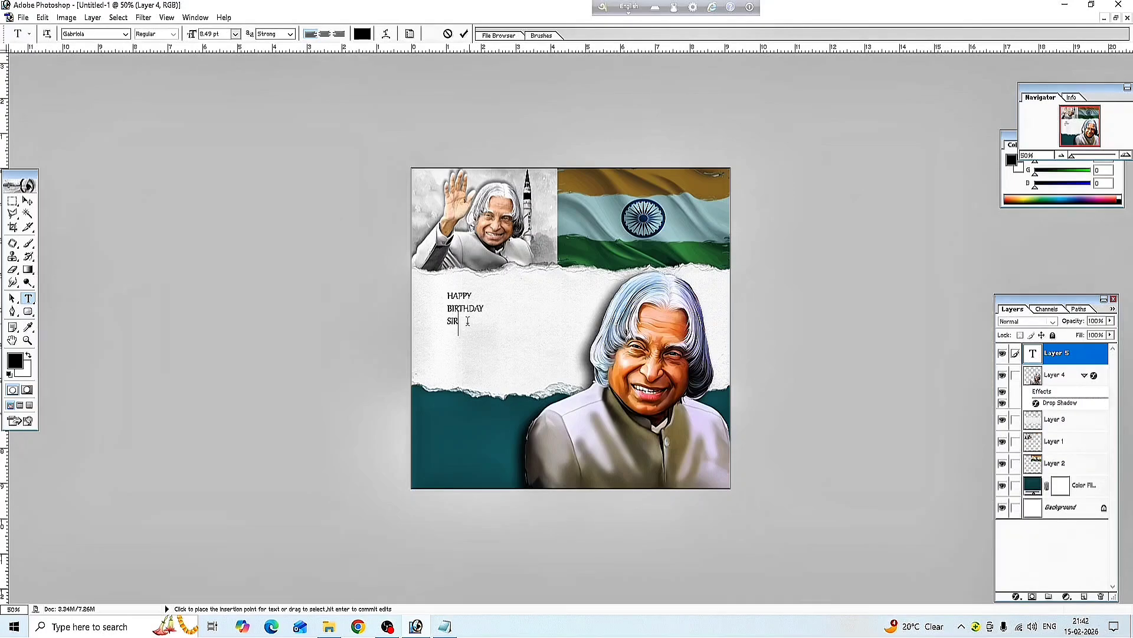
drag(462, 326, 425, 299)
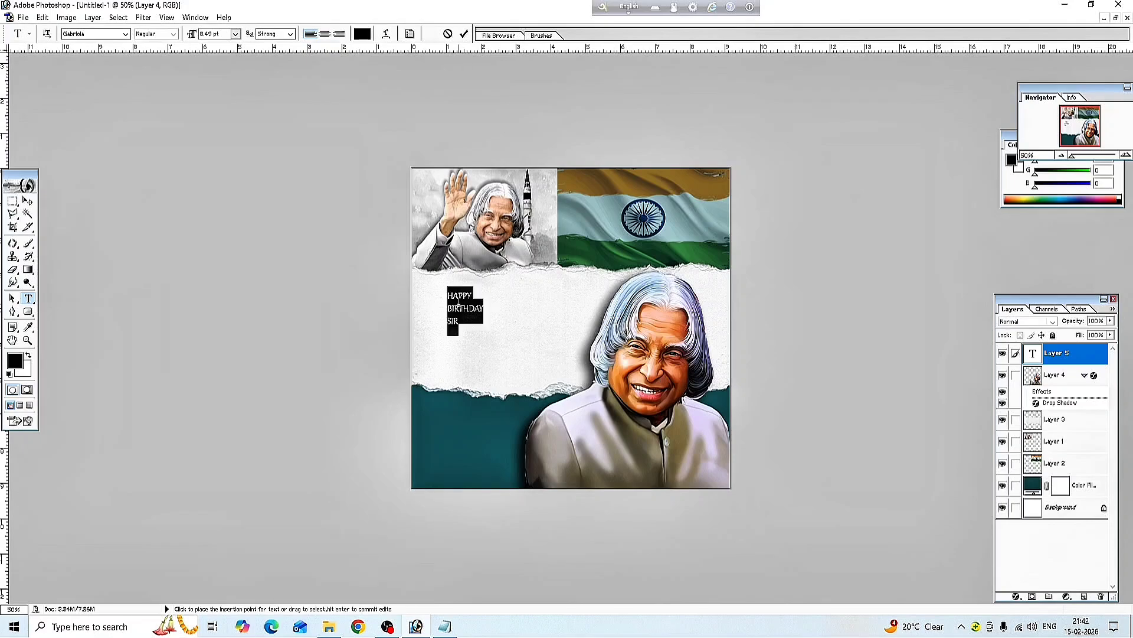
Set the greeting's font to Arial in the Black style
click(126, 34)
drag(167, 89, 173, 54)
click(80, 65)
key(Tab)
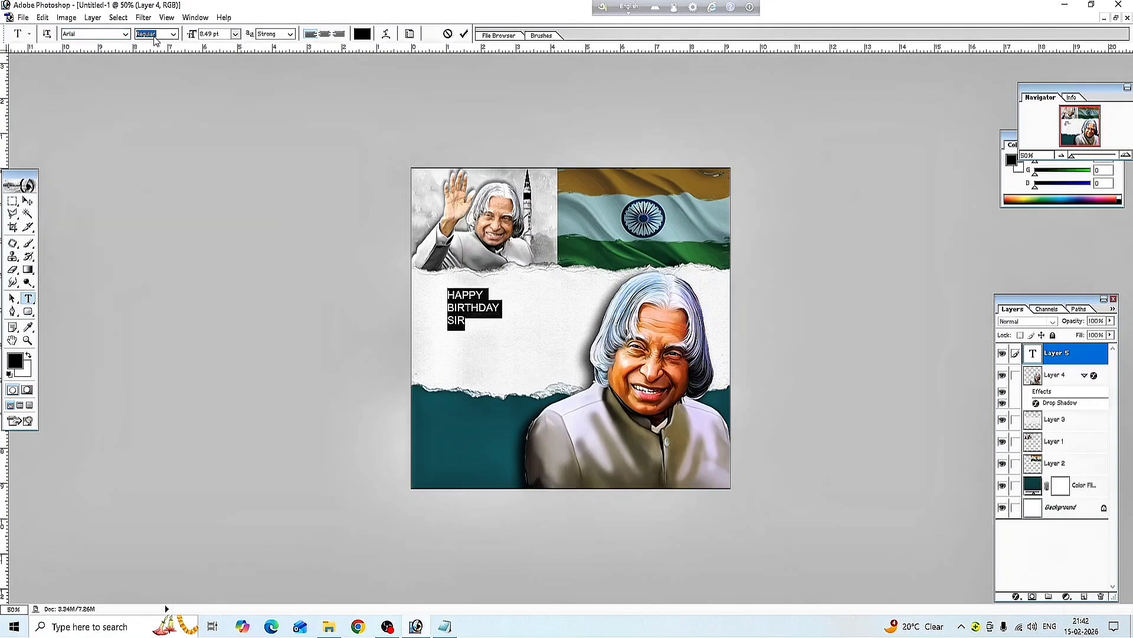
click(173, 34)
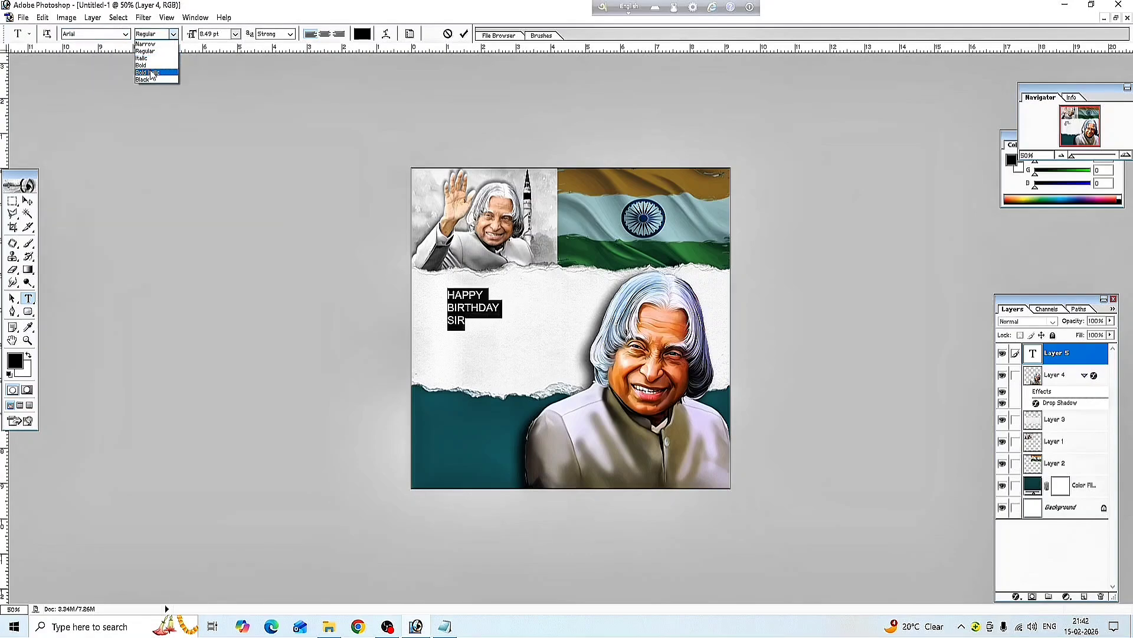
click(143, 79)
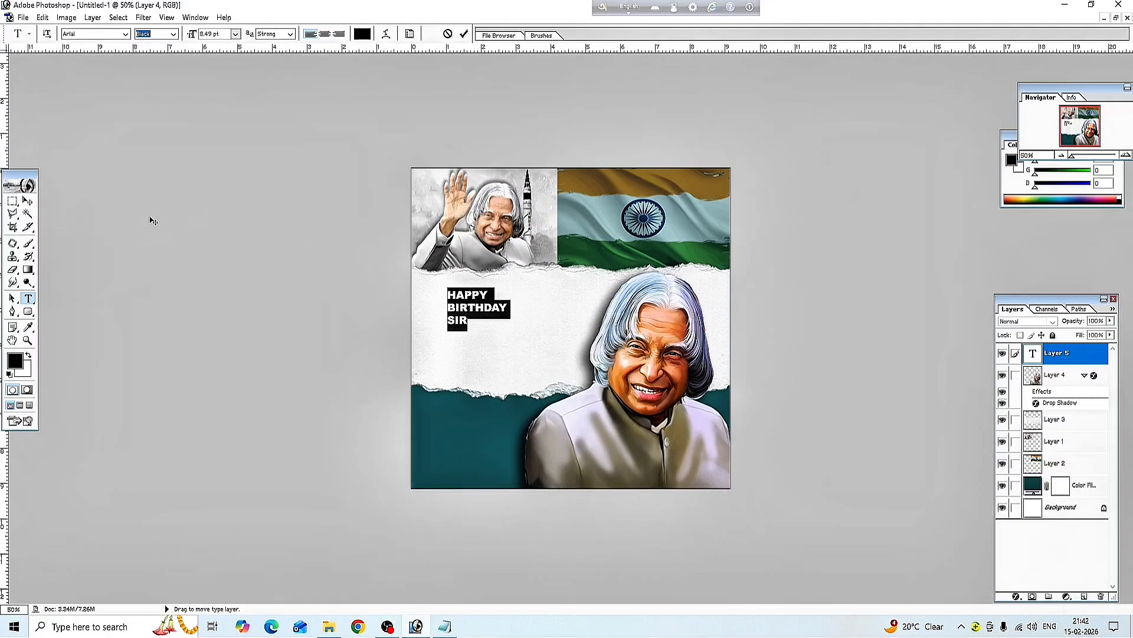
click(30, 202)
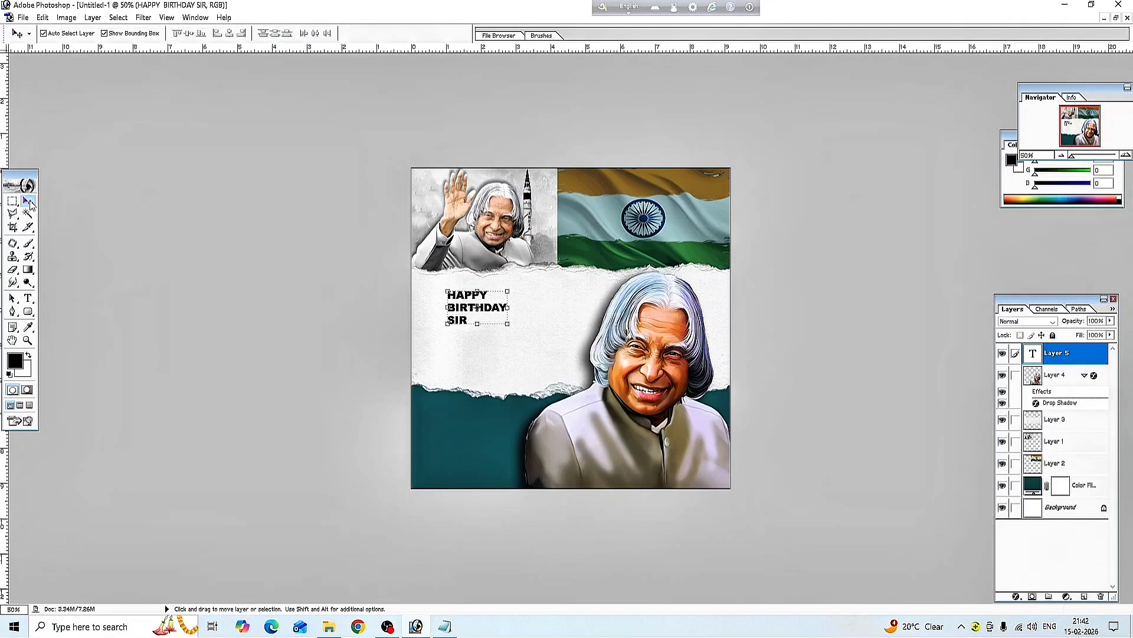
Scale the greeting up to about 265% and move it toward the left edge
drag(508, 323, 606, 364)
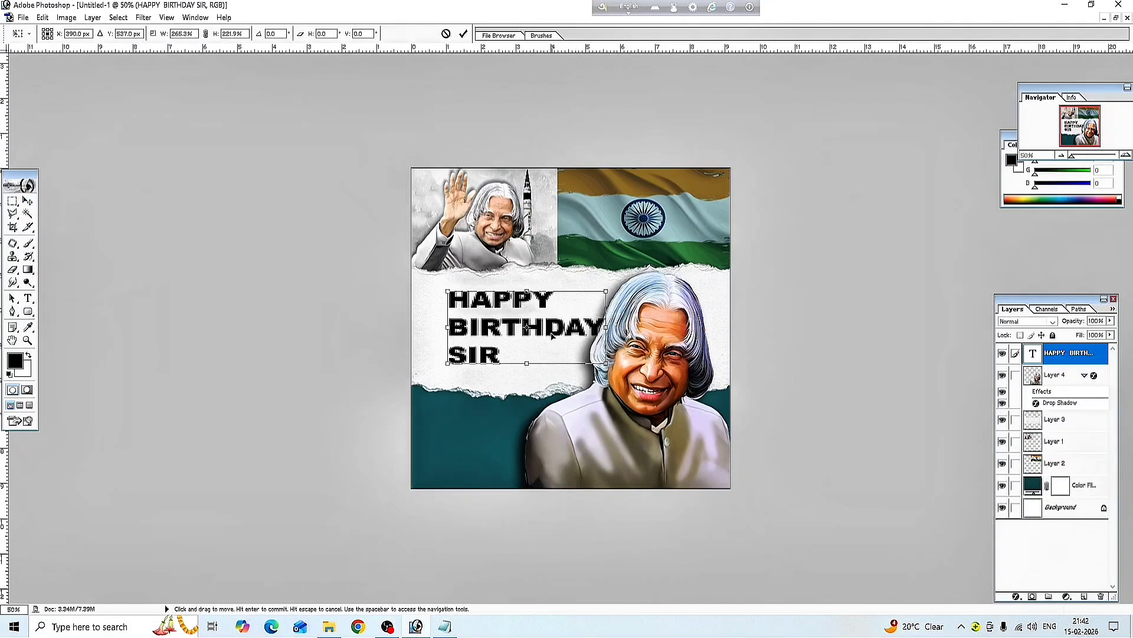
drag(555, 330, 501, 376)
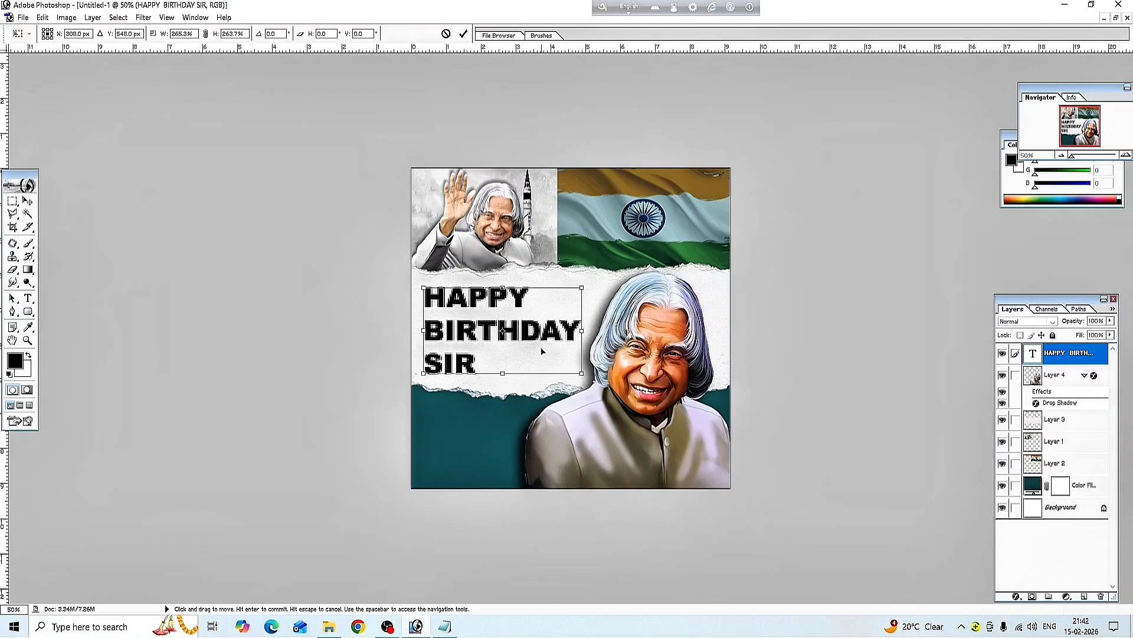
Commit the headline's resize and recolour it dark teal #004754
click(465, 35)
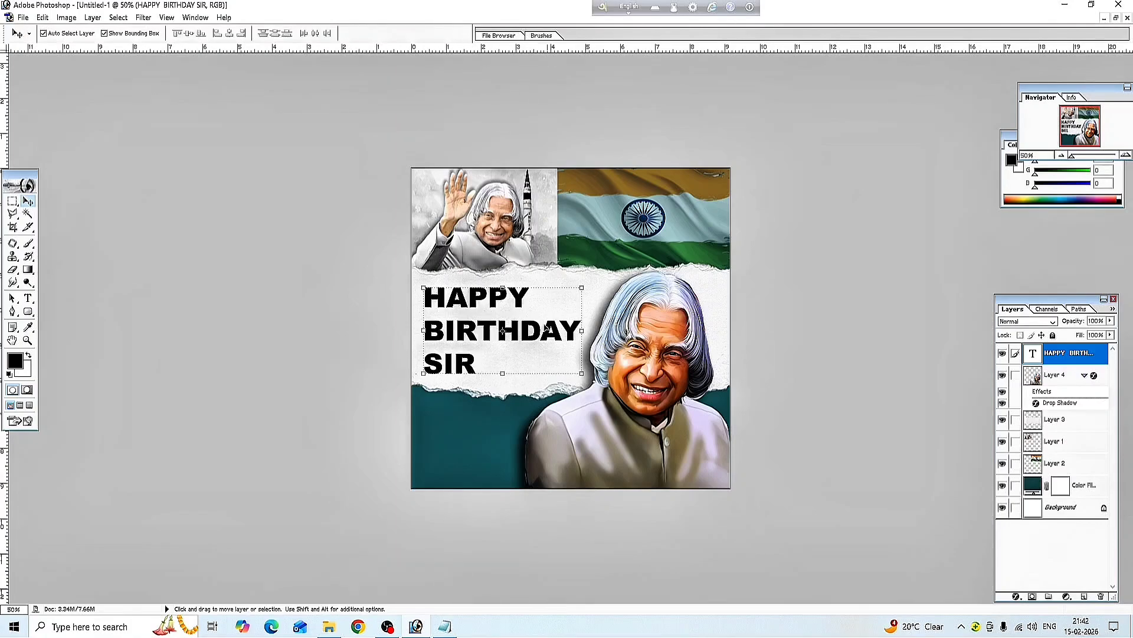
key(t)
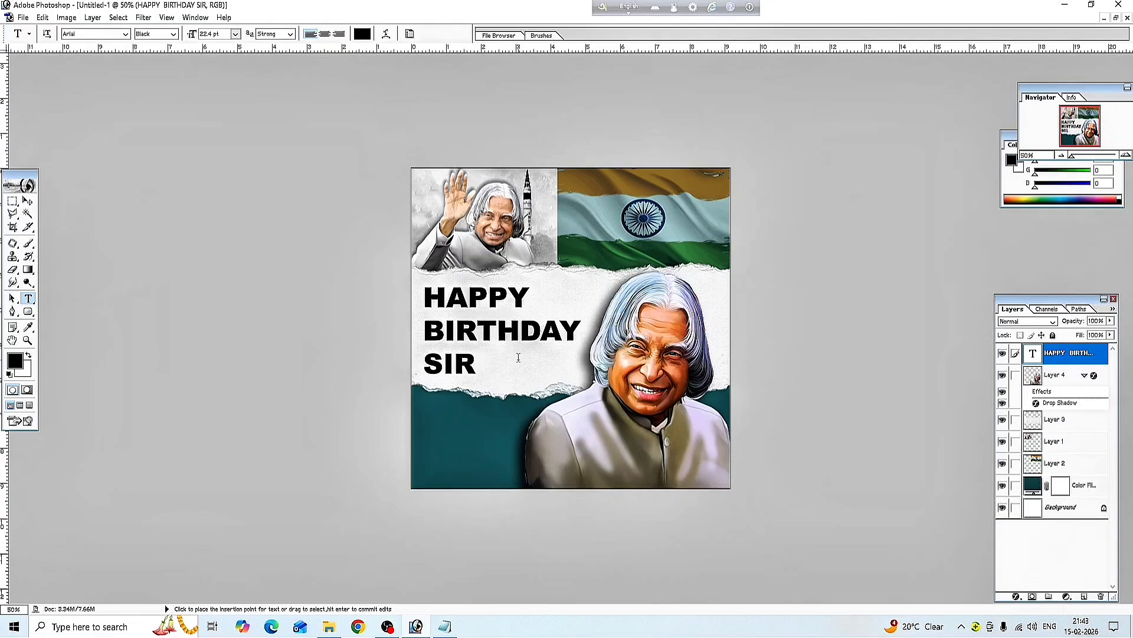
click(363, 35)
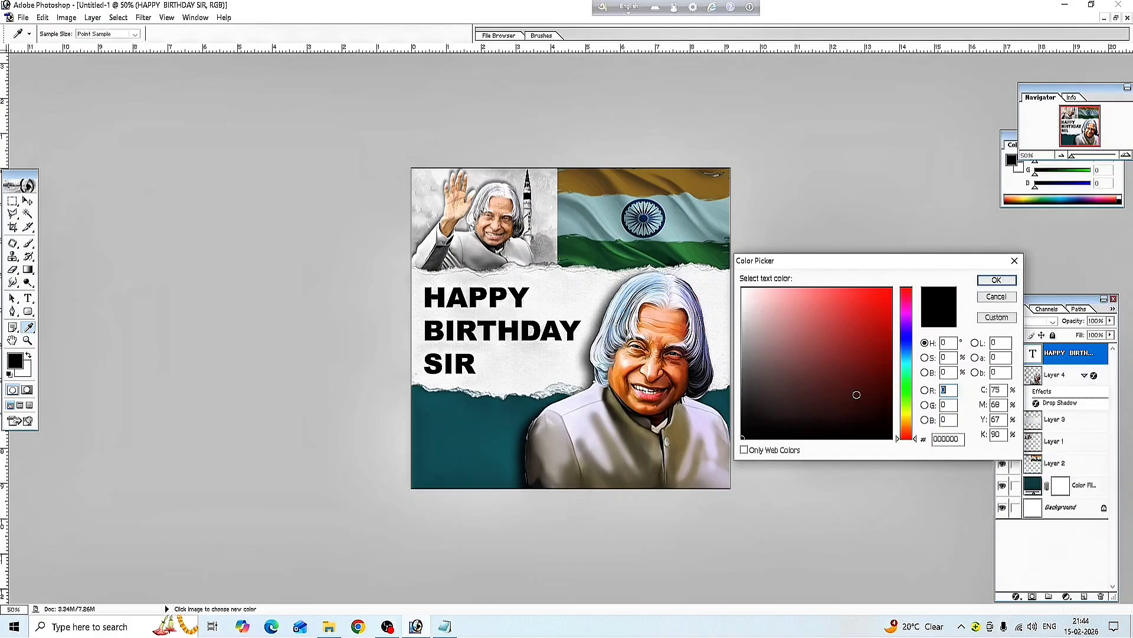
click(907, 359)
click(883, 376)
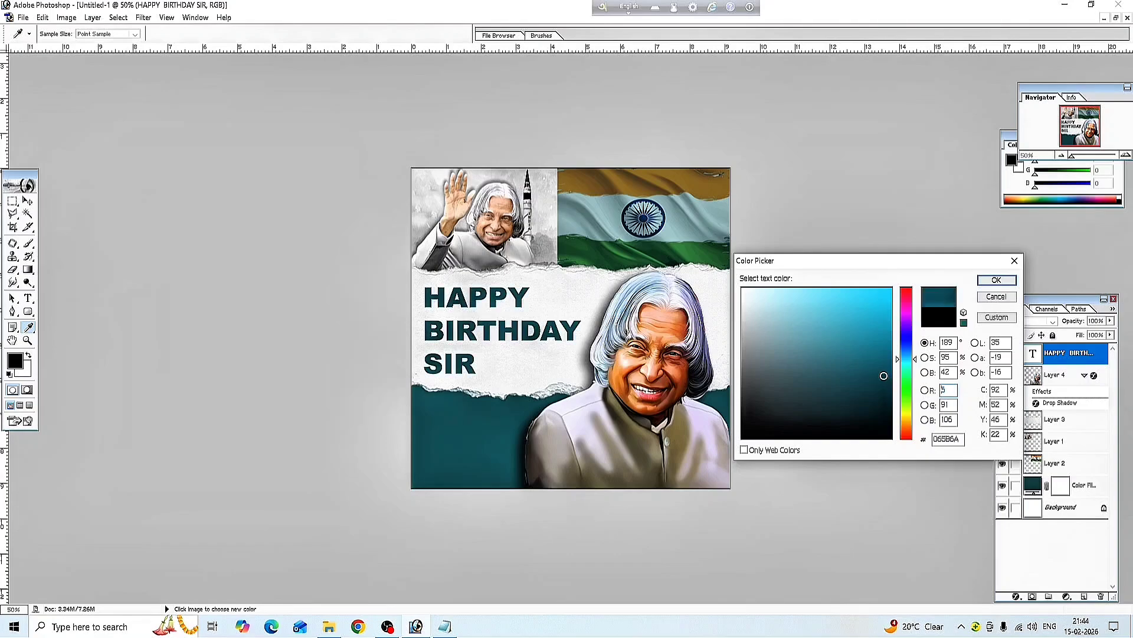
drag(883, 389, 891, 389)
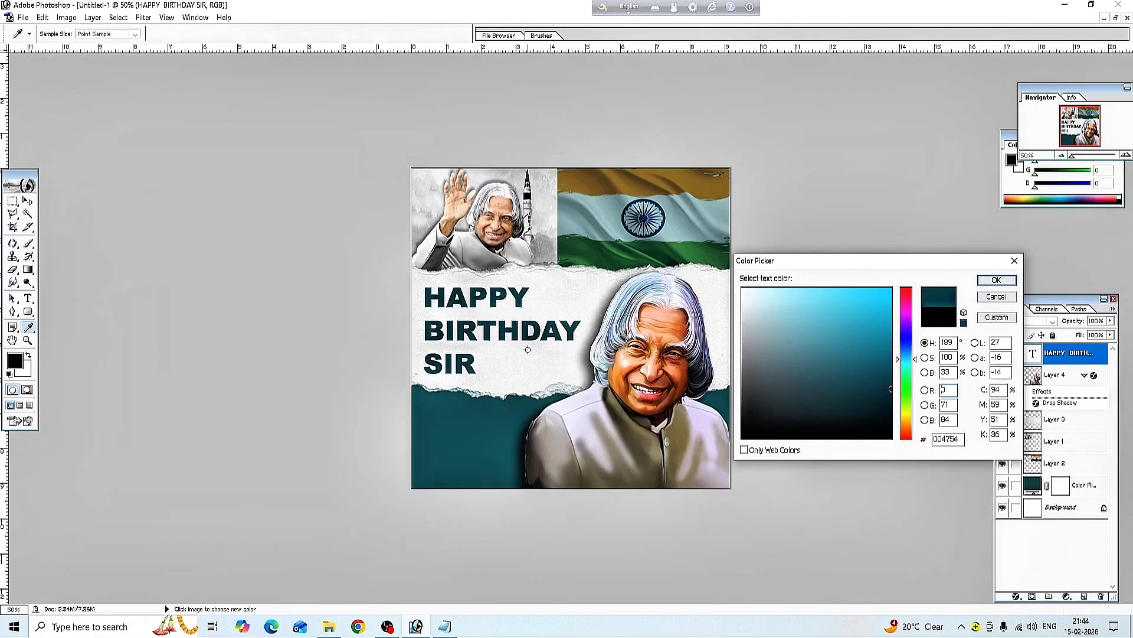
click(997, 280)
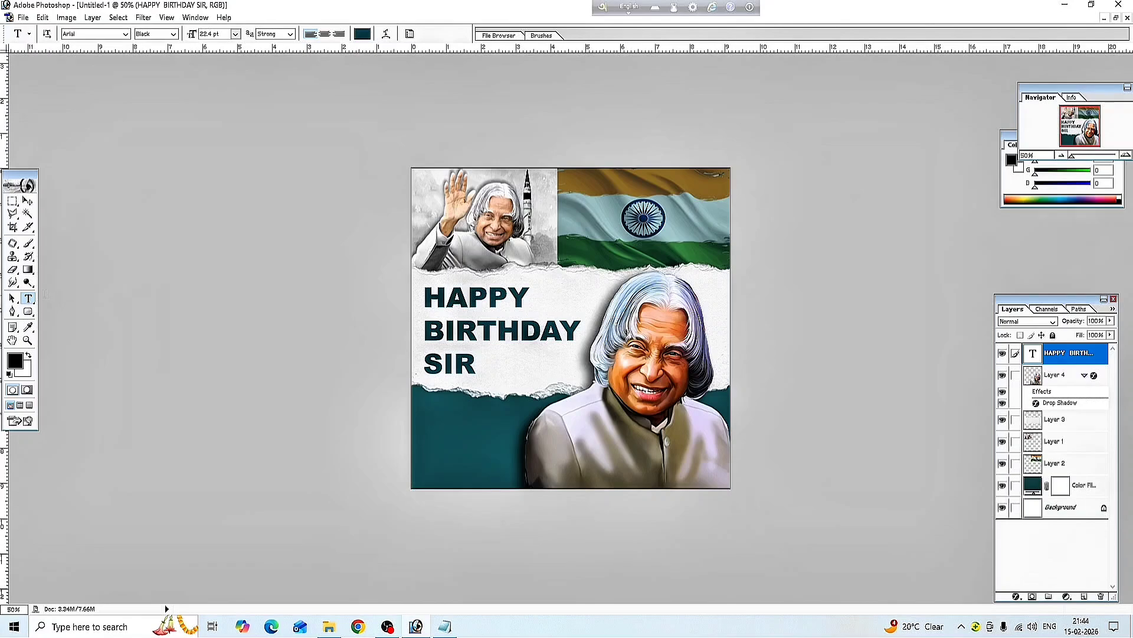
Make the name caption white and move it left on the teal panel
click(428, 422)
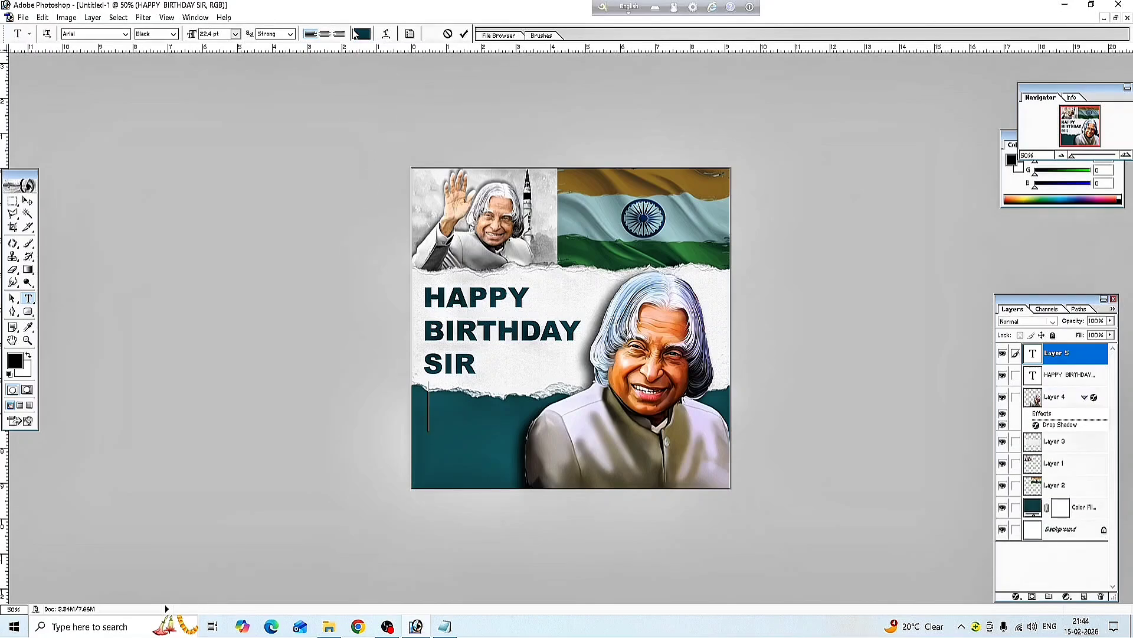
click(362, 34)
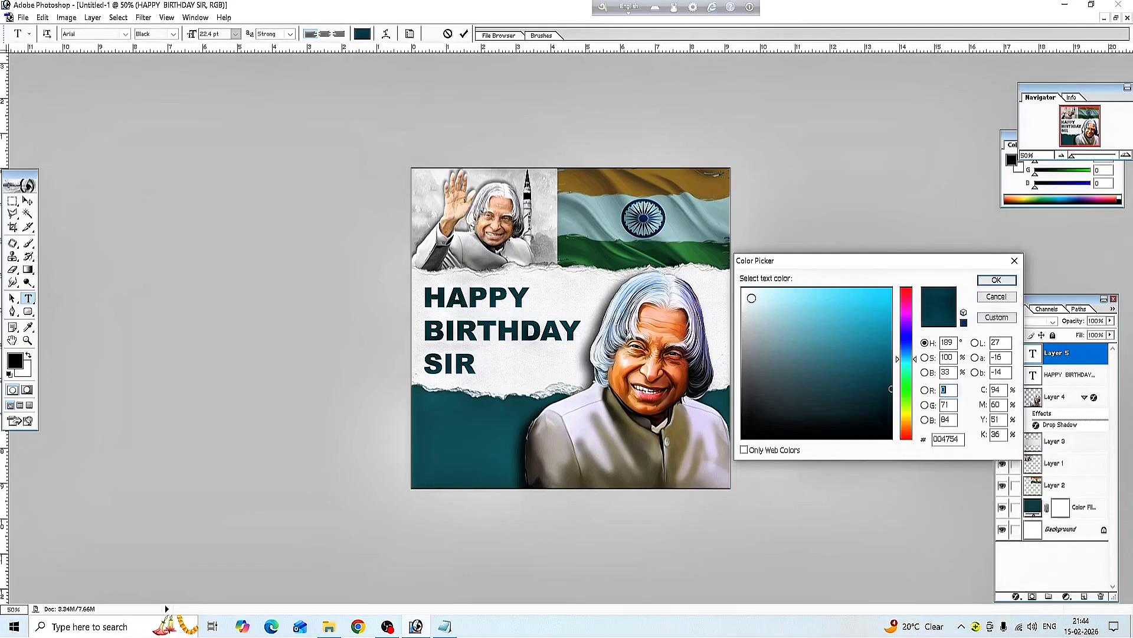
click(744, 289)
click(996, 280)
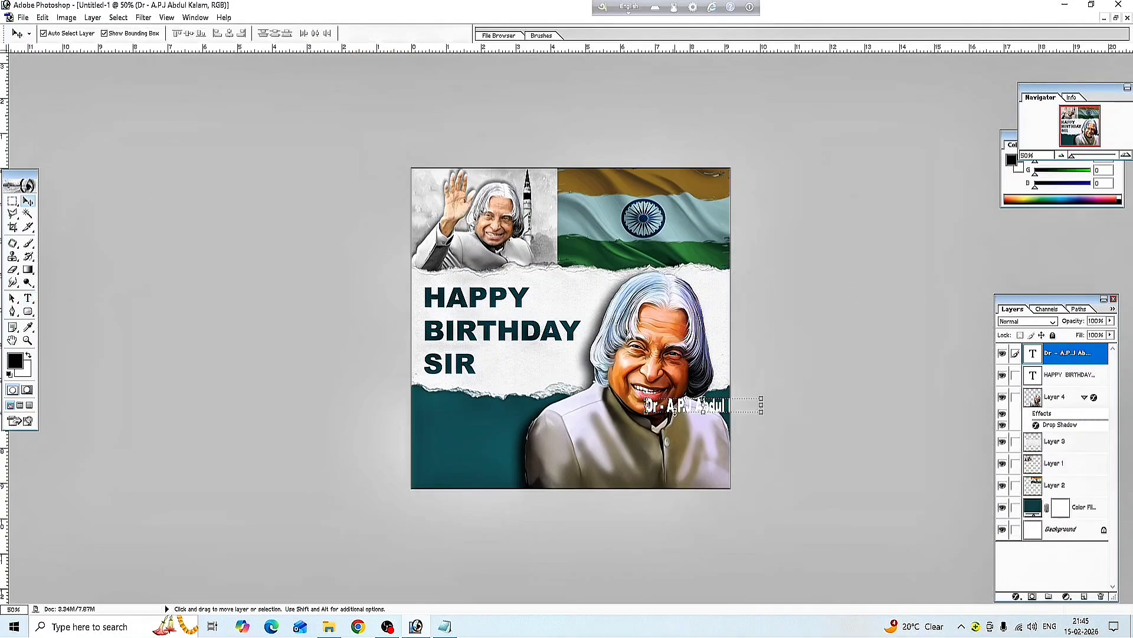
drag(671, 407, 474, 415)
key(ctrl+t)
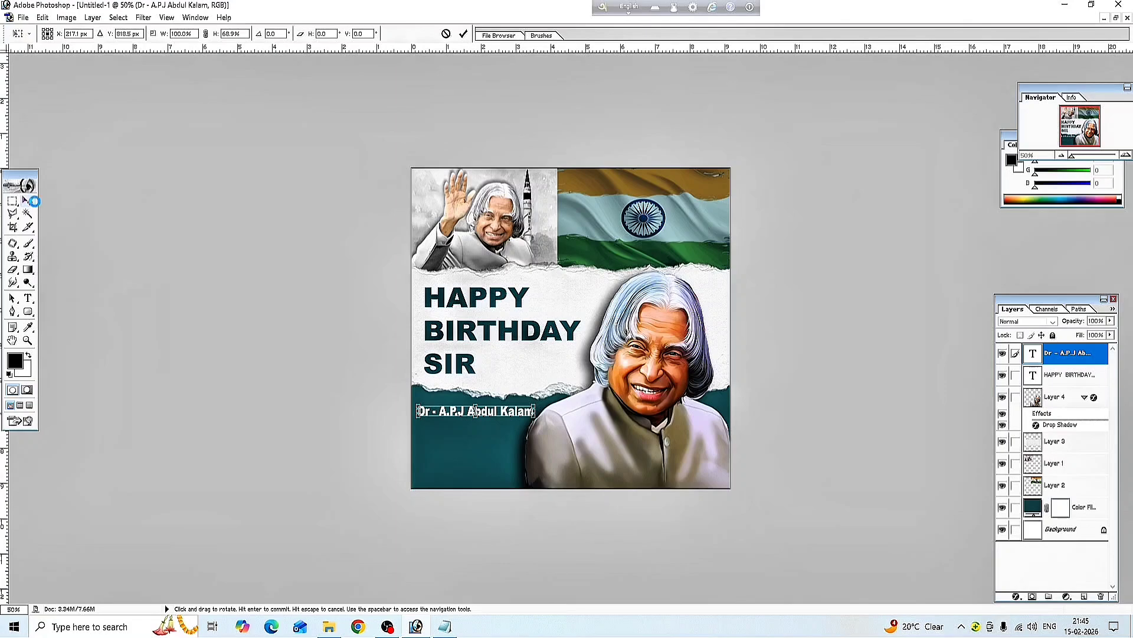
click(27, 200)
click(547, 241)
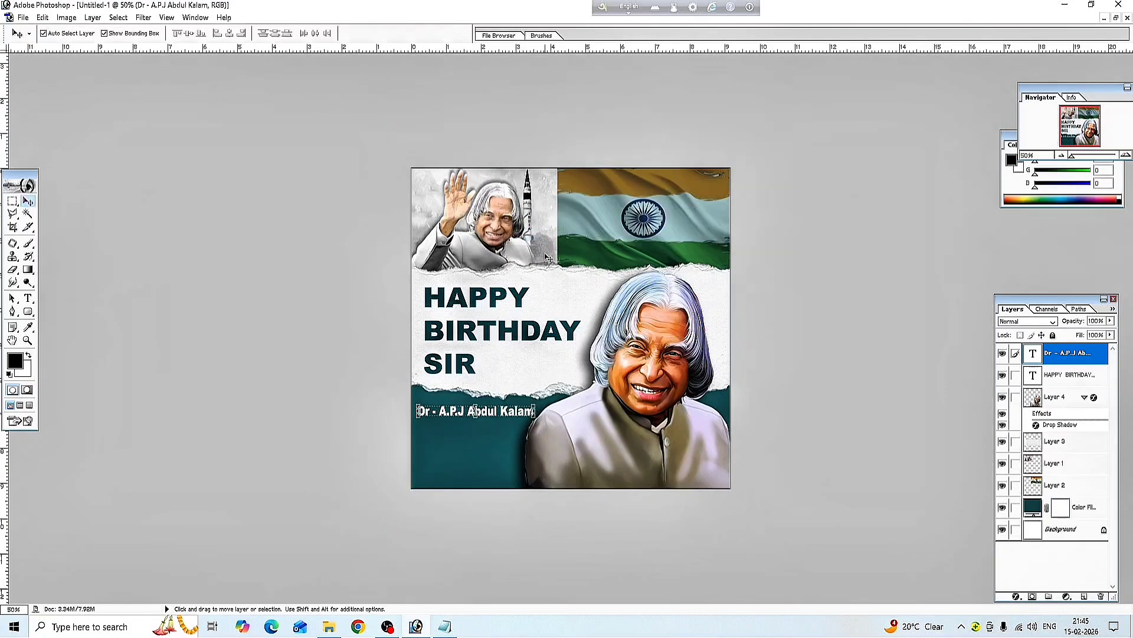
Set the Dr - A.P.J Abdul Kalam caption's font to Baskerville Old Face
click(28, 298)
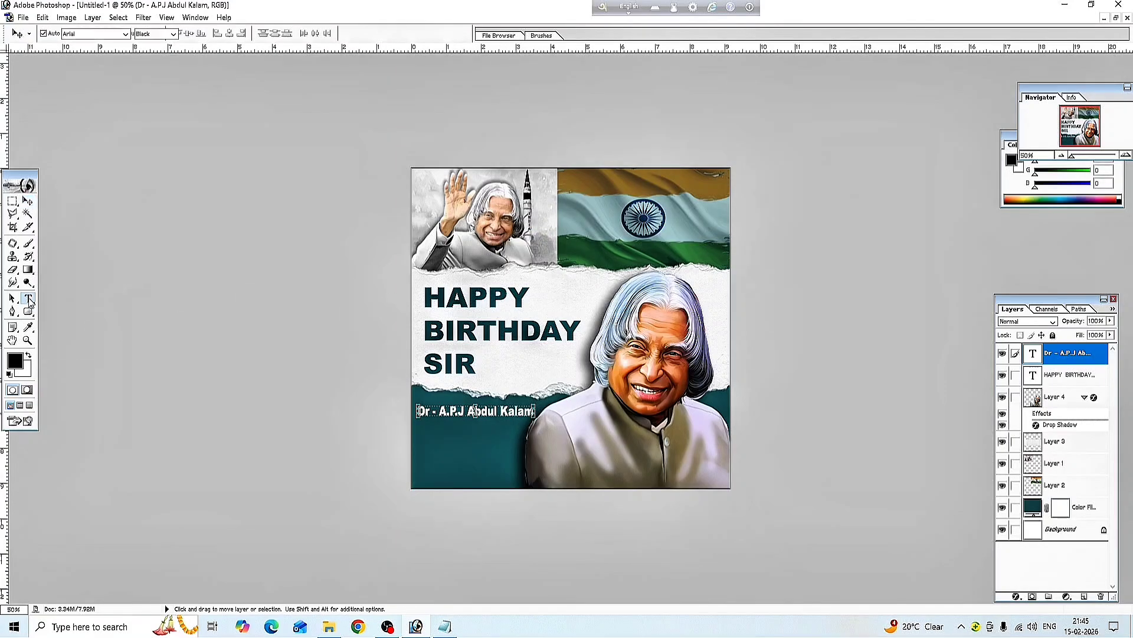
drag(420, 410, 535, 411)
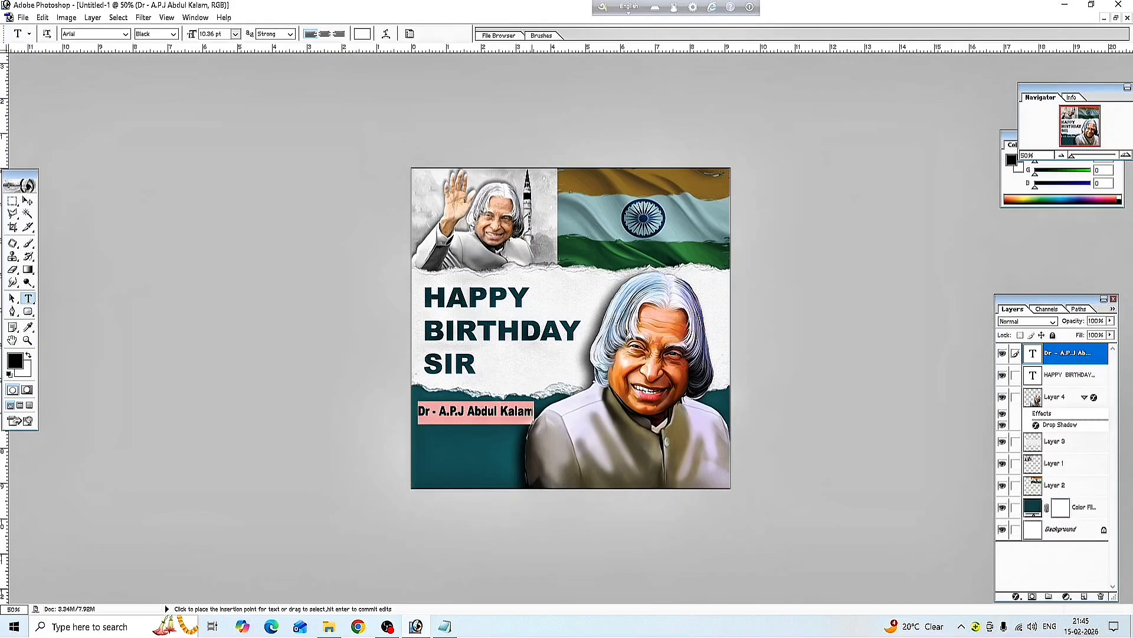
click(126, 34)
click(115, 44)
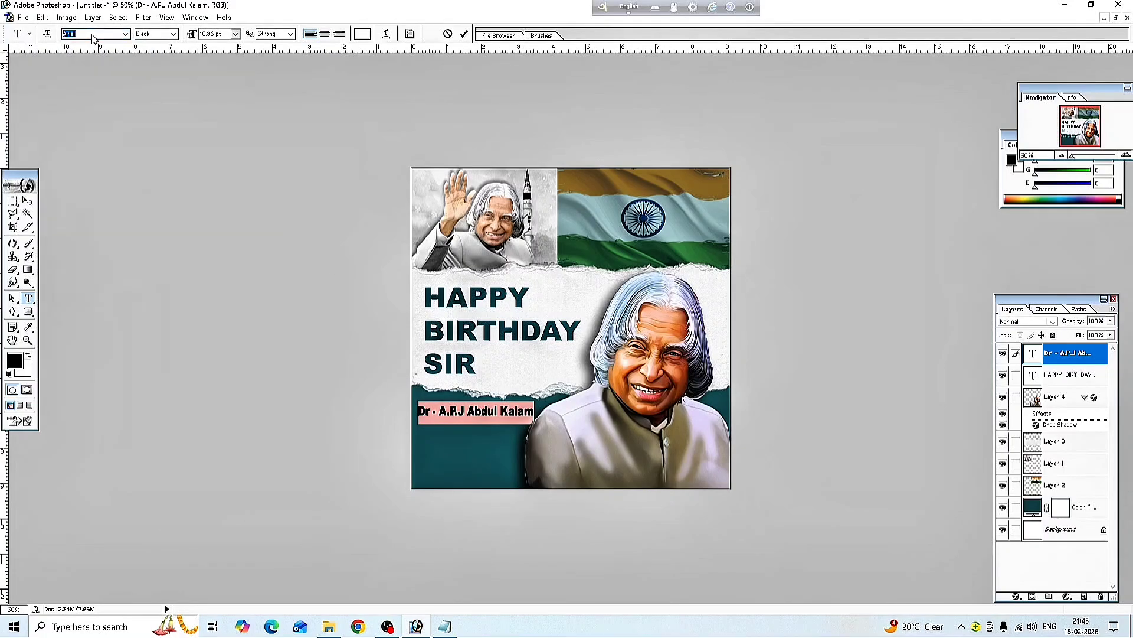
key(Down)
key(Down)
key(Down)
key(Down)
key(Down)
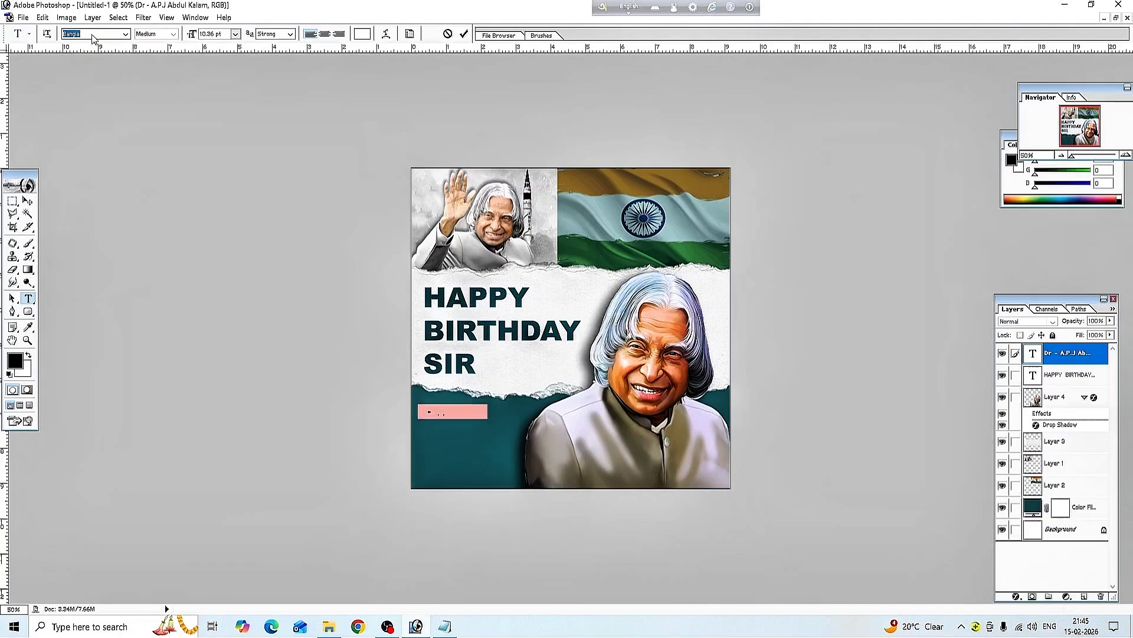
key(Up)
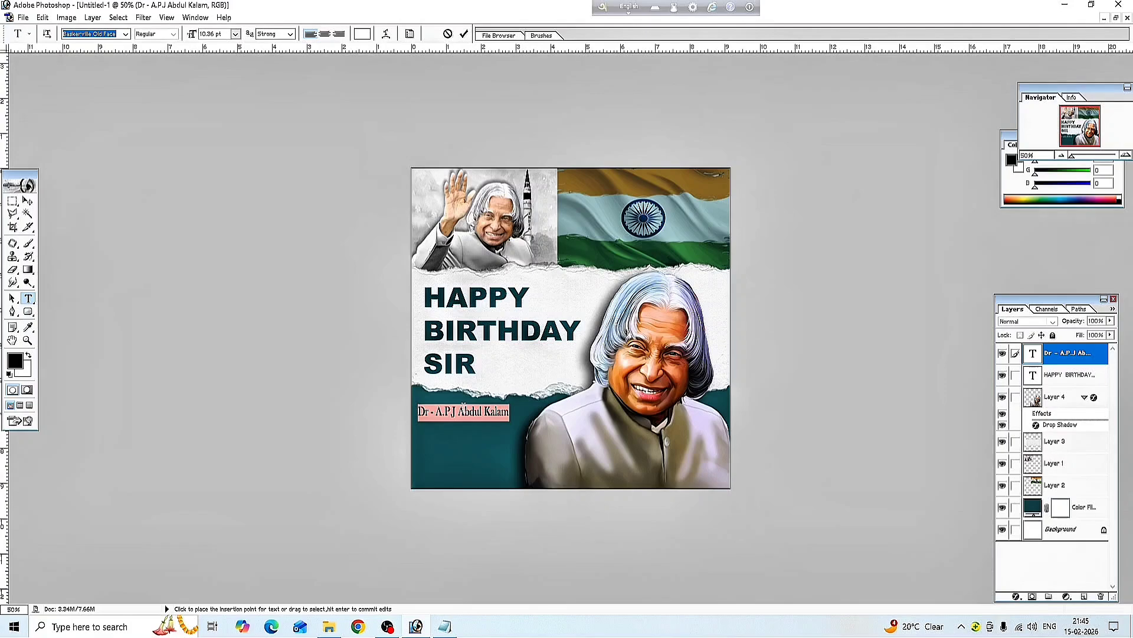
click(28, 201)
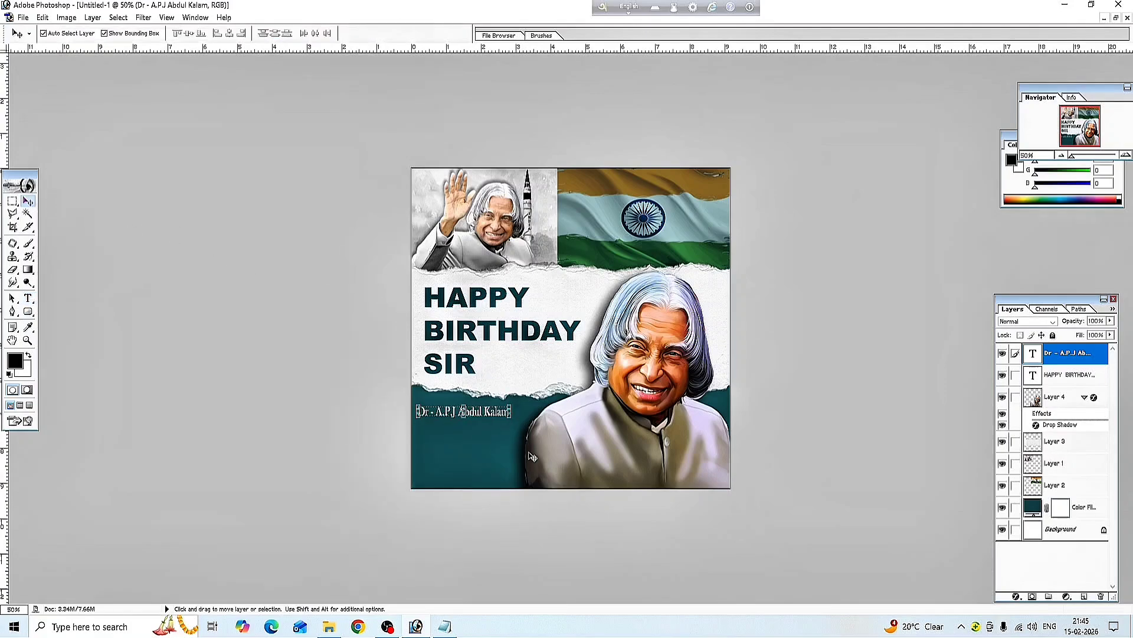
Stretch the name caption to 124.7% width and commit it
key(ctrl+t)
drag(512, 411, 535, 411)
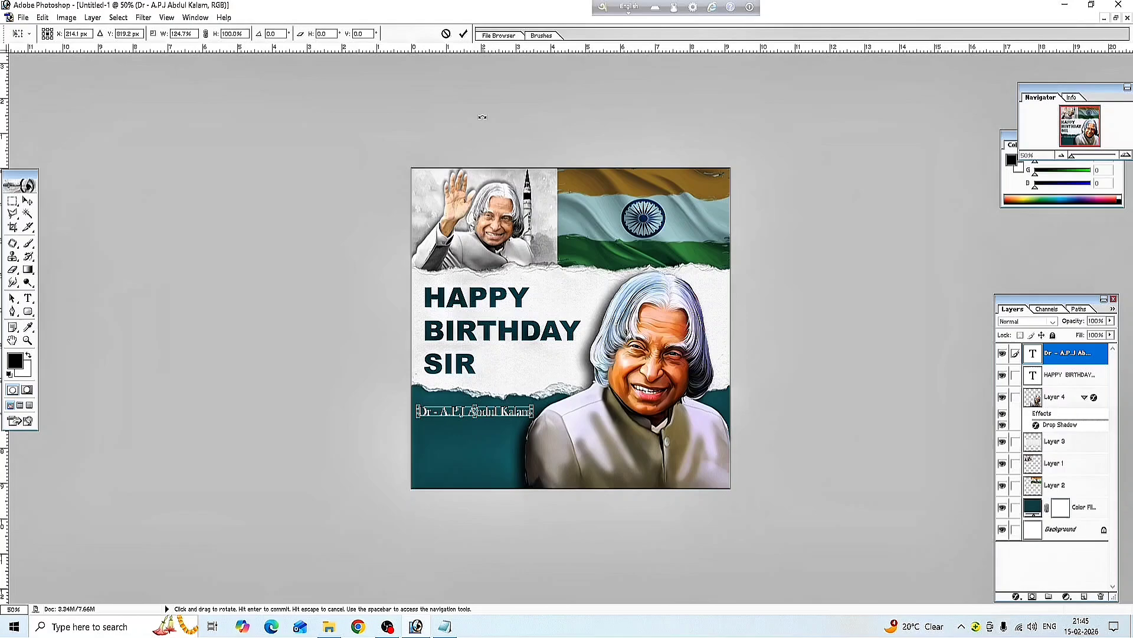
click(463, 34)
click(481, 444)
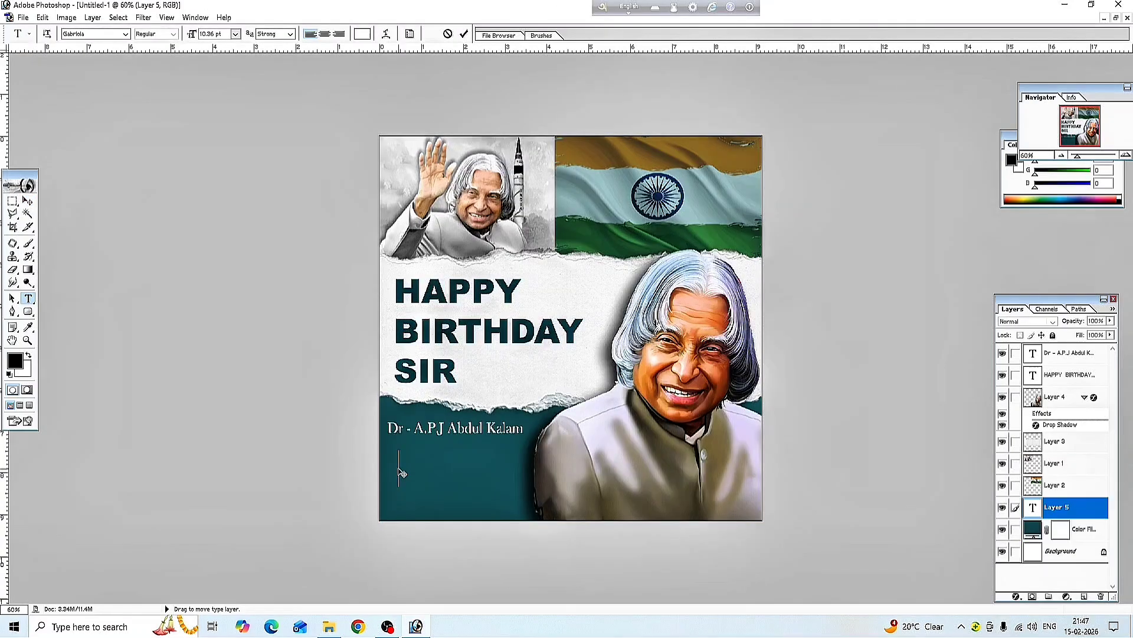
Paste the Missile Man of India paragraph, move it under the name, and scale it down
key(ctrl+v)
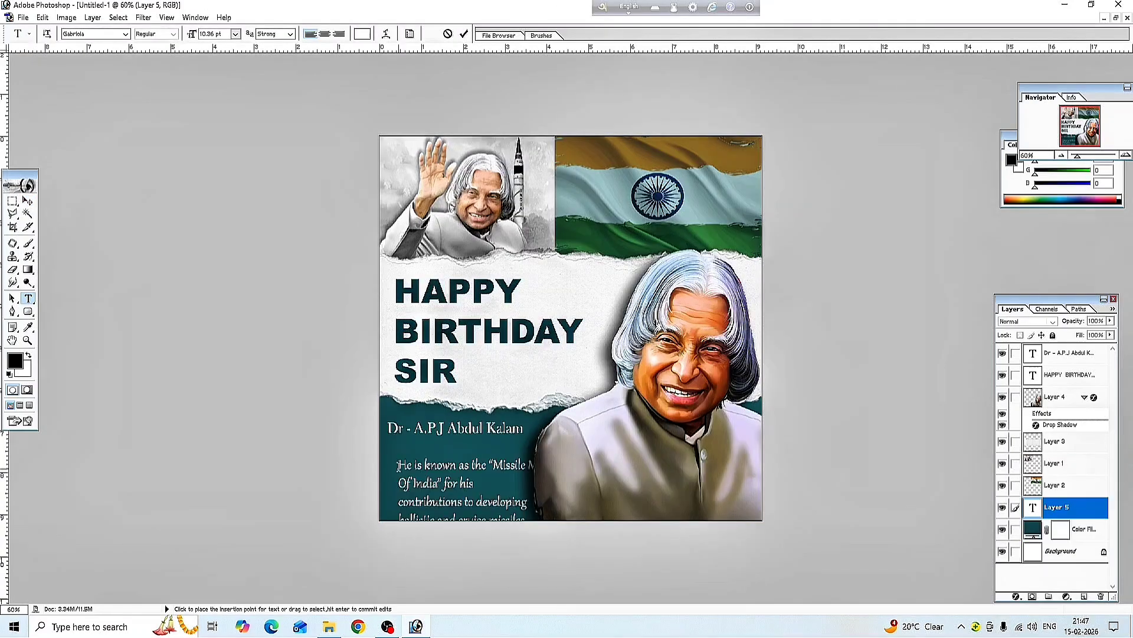
click(28, 201)
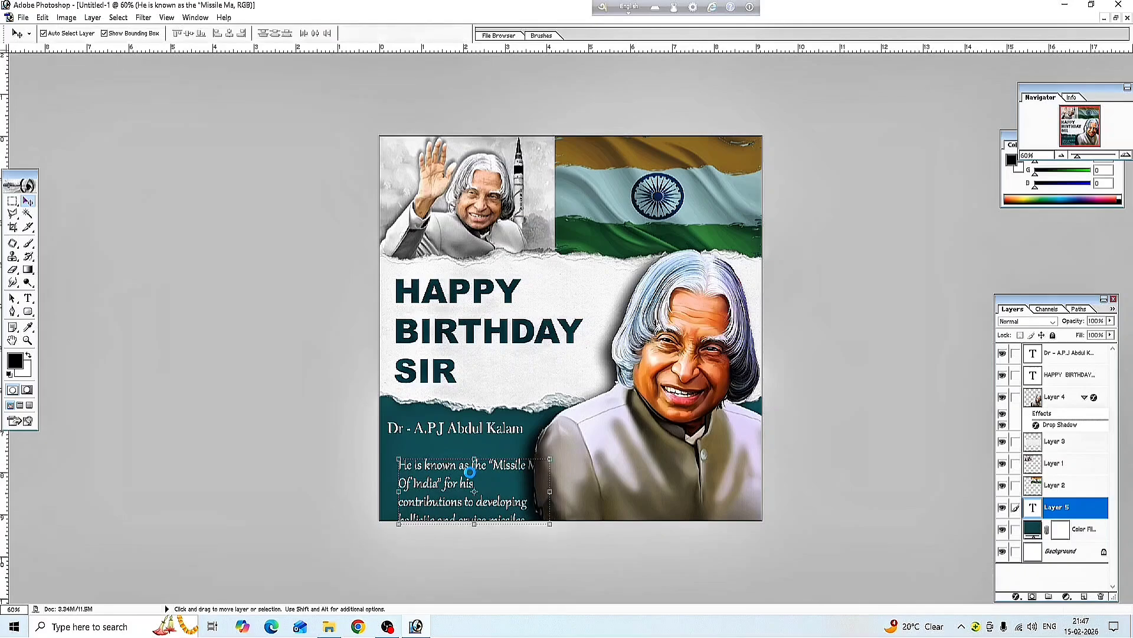
drag(469, 484, 458, 464)
key(ctrl+t)
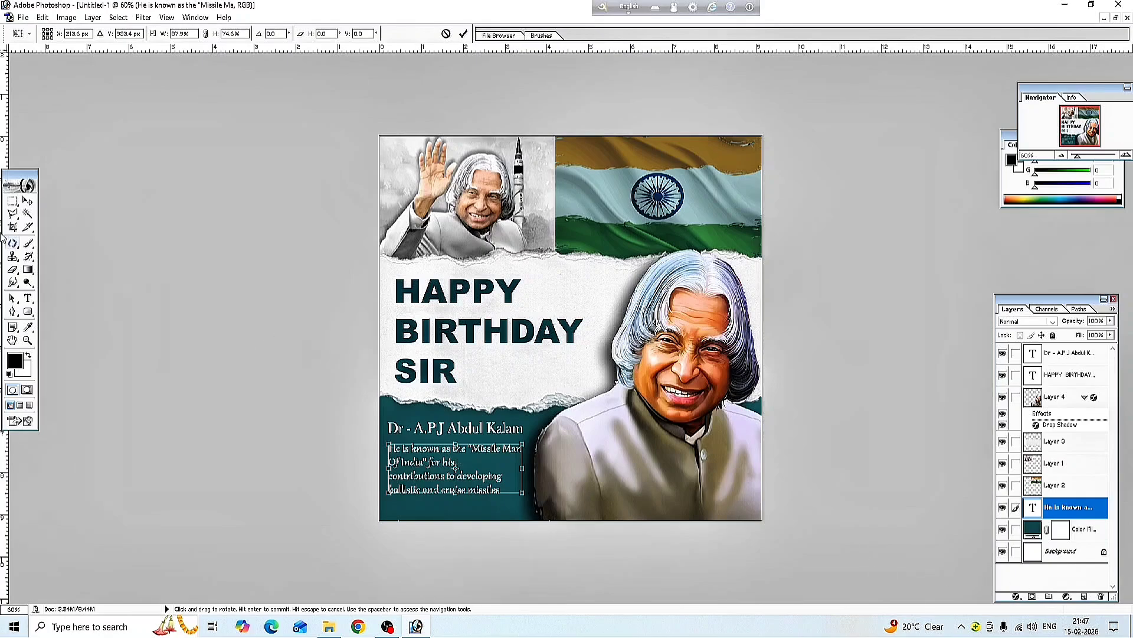
click(30, 201)
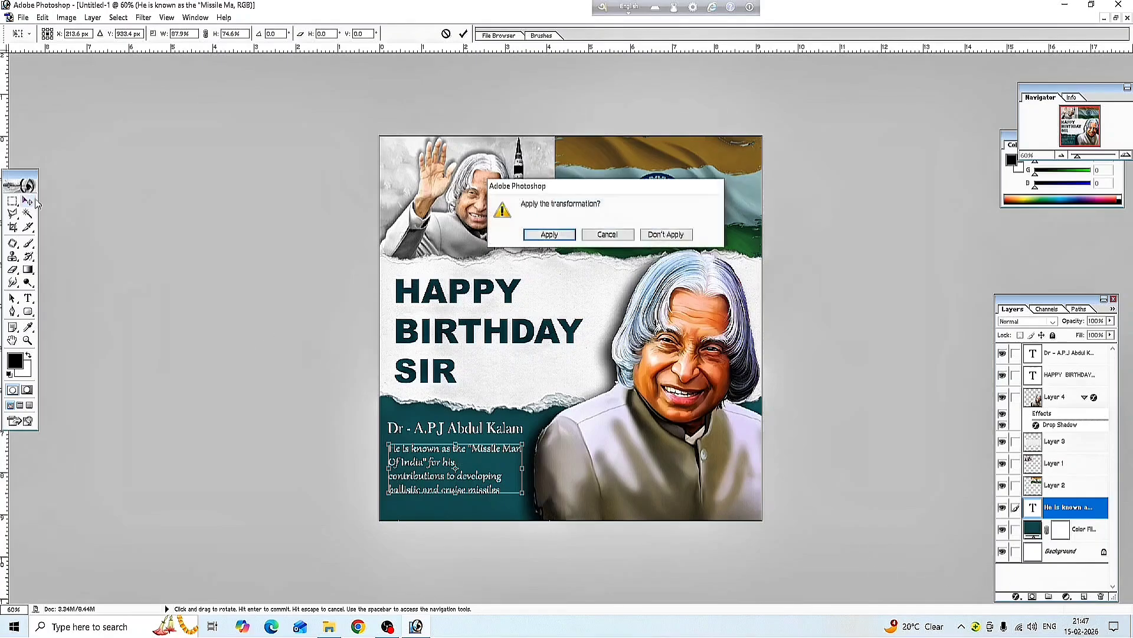
Apply the paragraph's resize and set its layer opacity to 60% in Blending Options
click(559, 233)
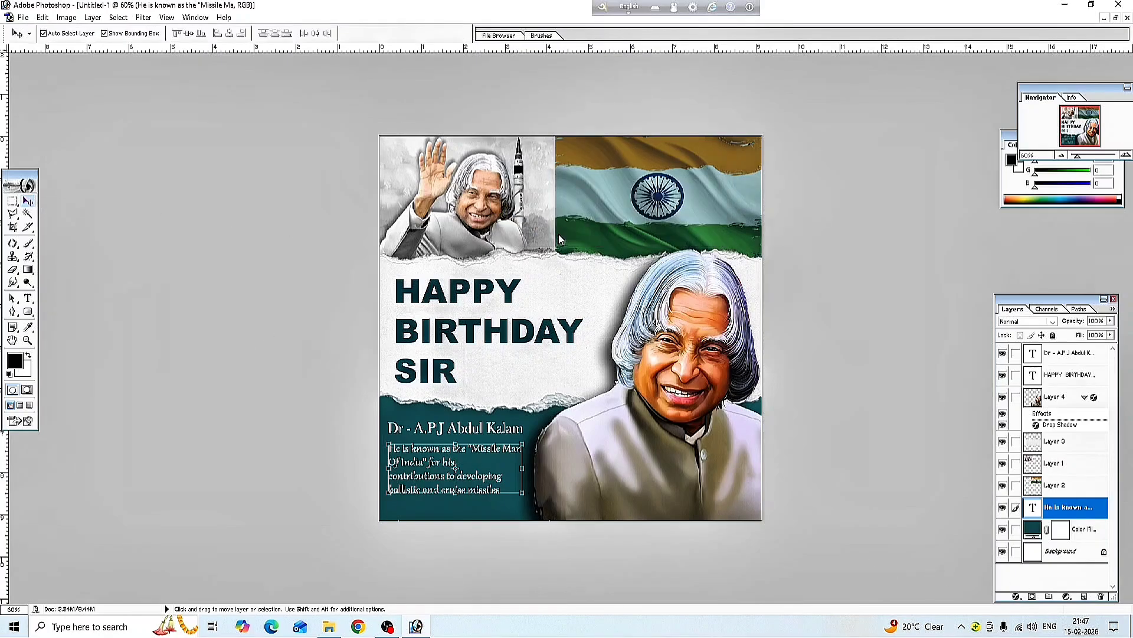
click(1016, 597)
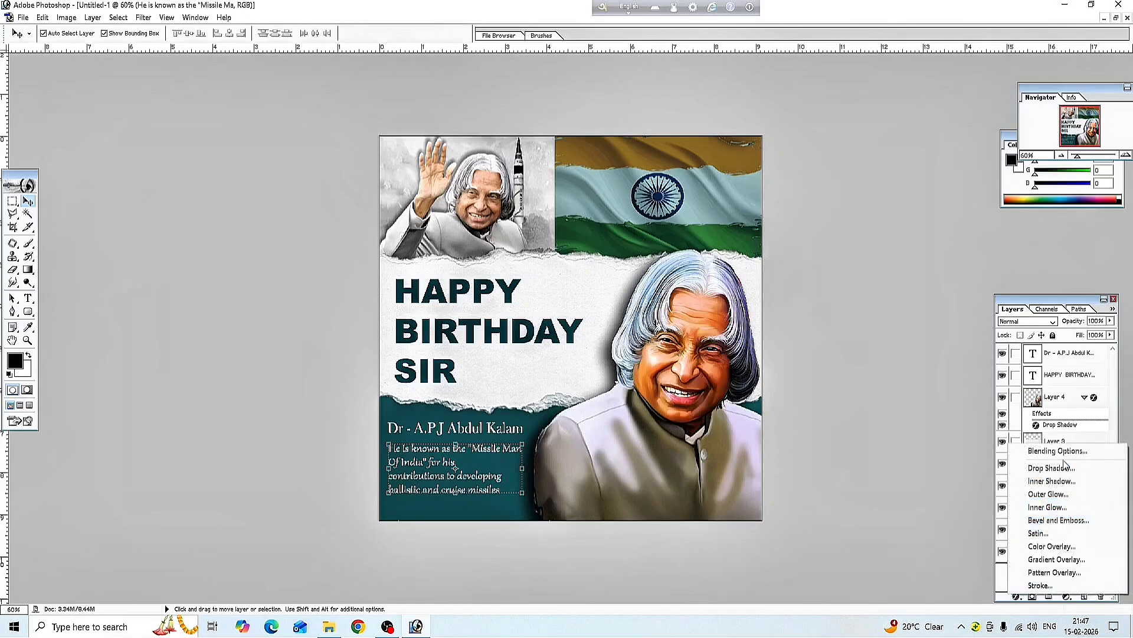
click(1065, 451)
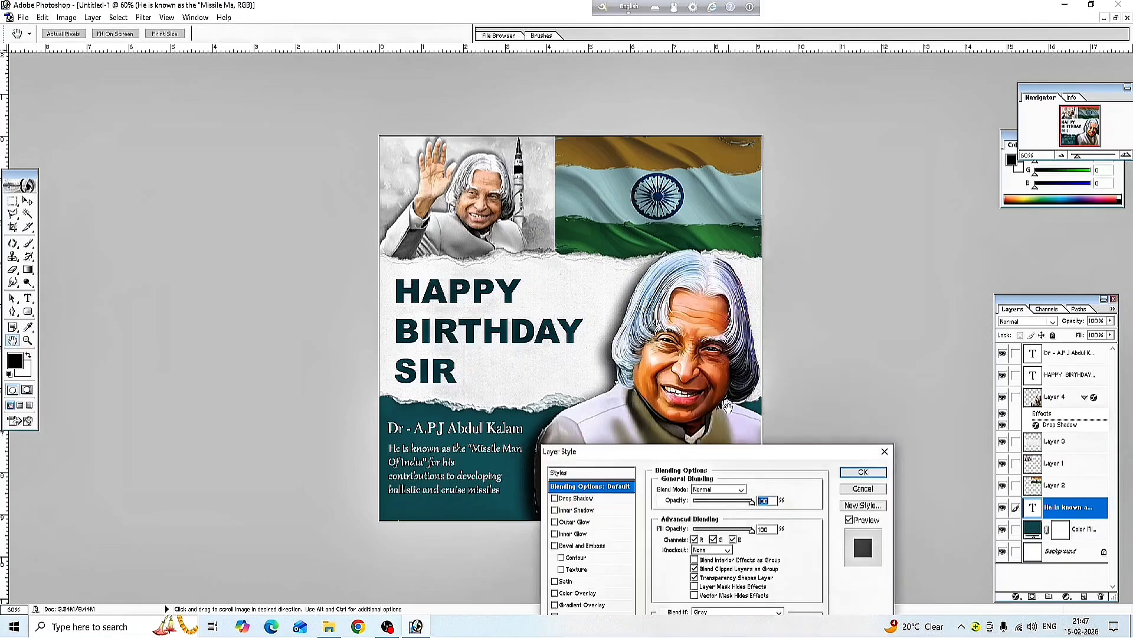
click(733, 503)
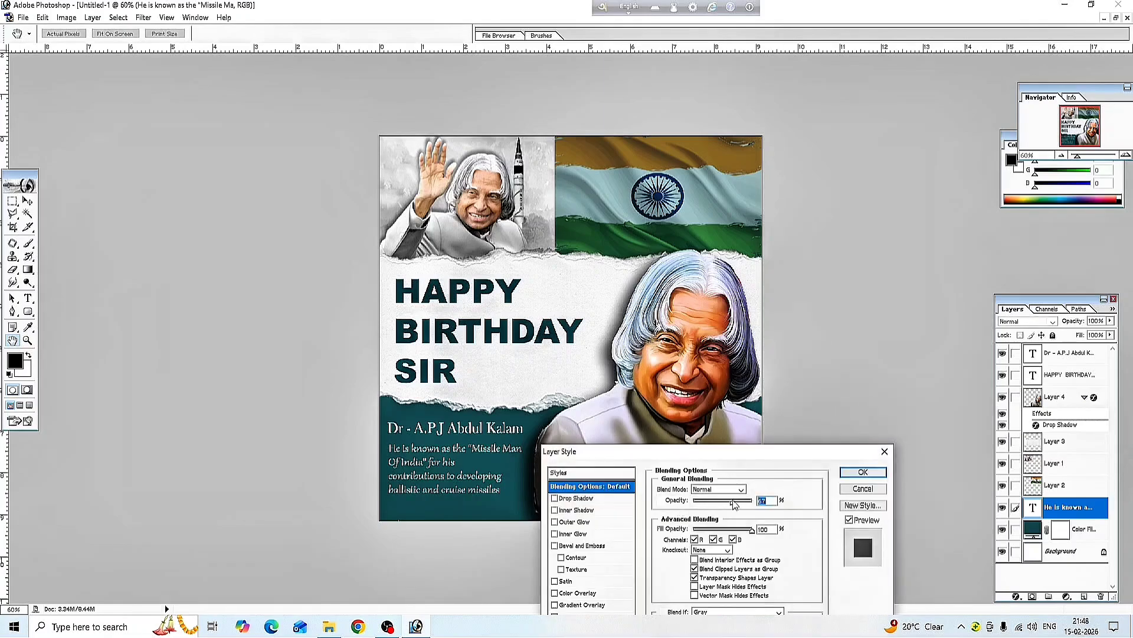
drag(726, 502, 725, 504)
click(862, 472)
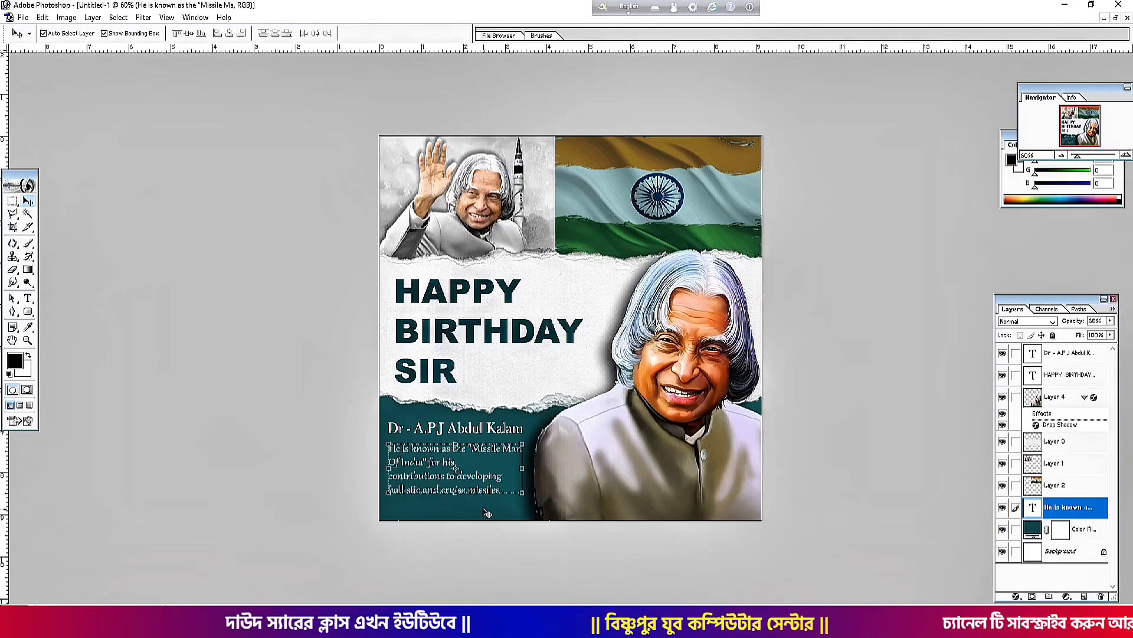
Type the signature name on a new text line below the paragraph
click(28, 299)
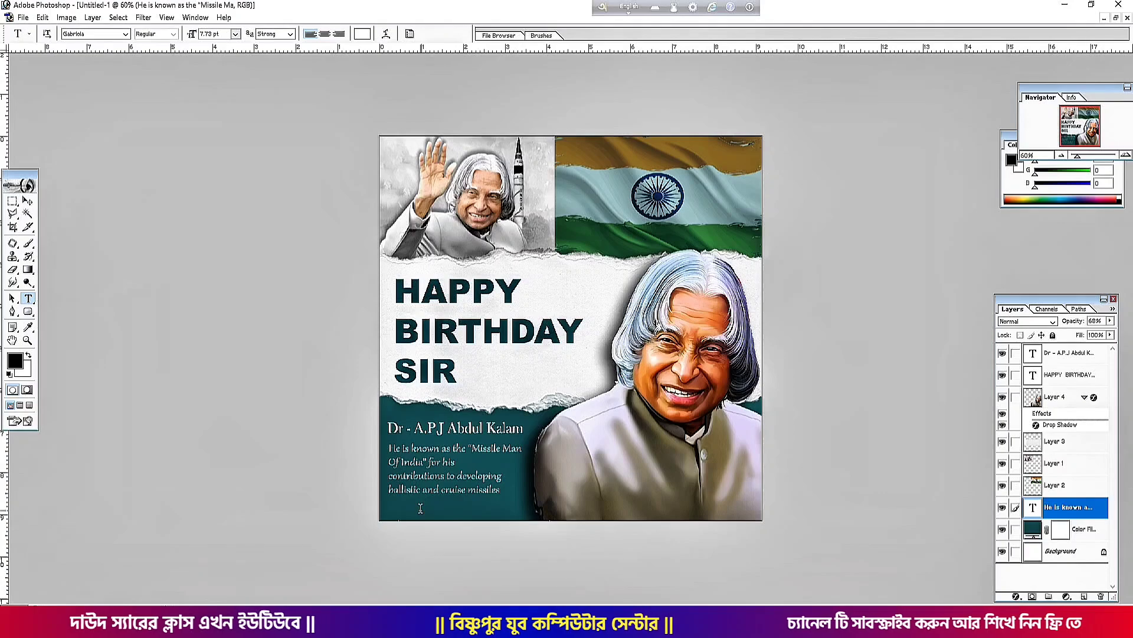
click(421, 507)
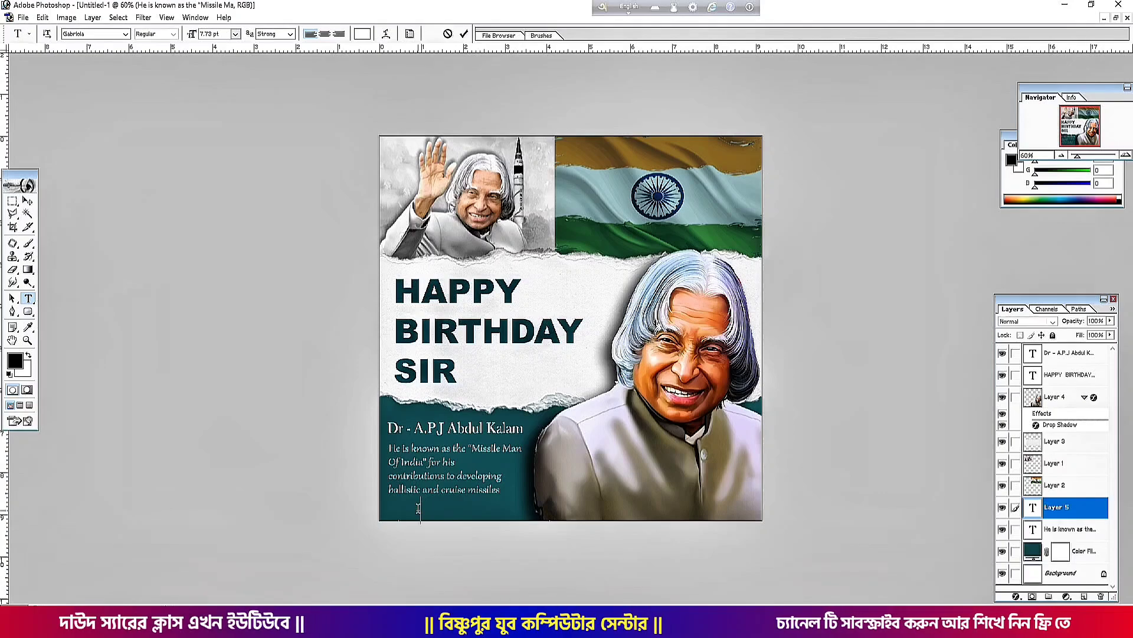
text(Daud I)
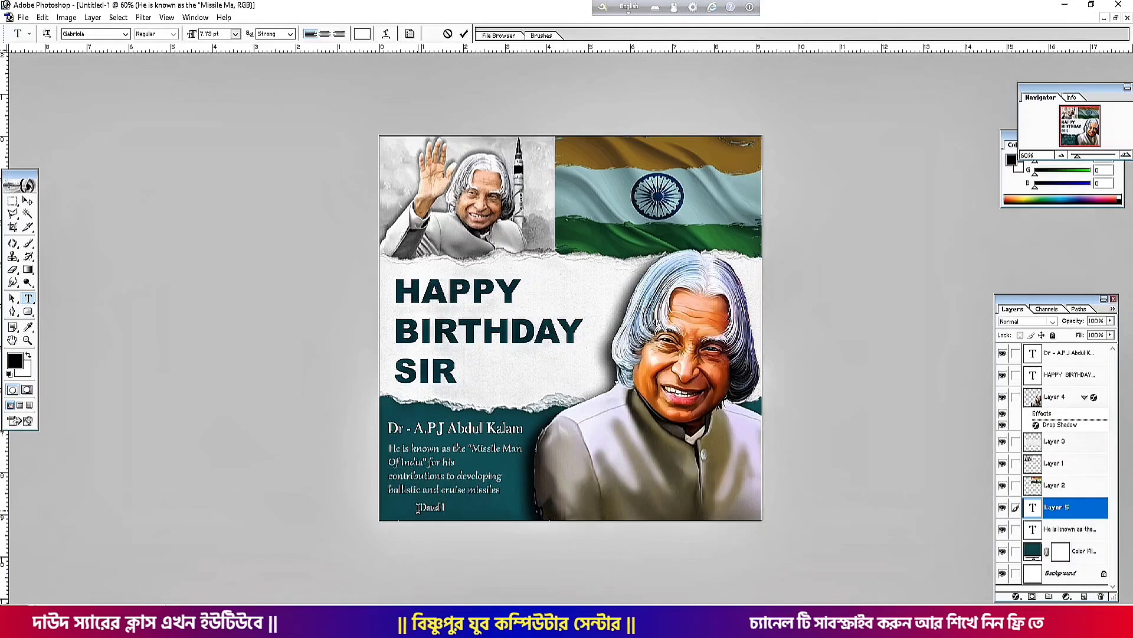
text(slam)
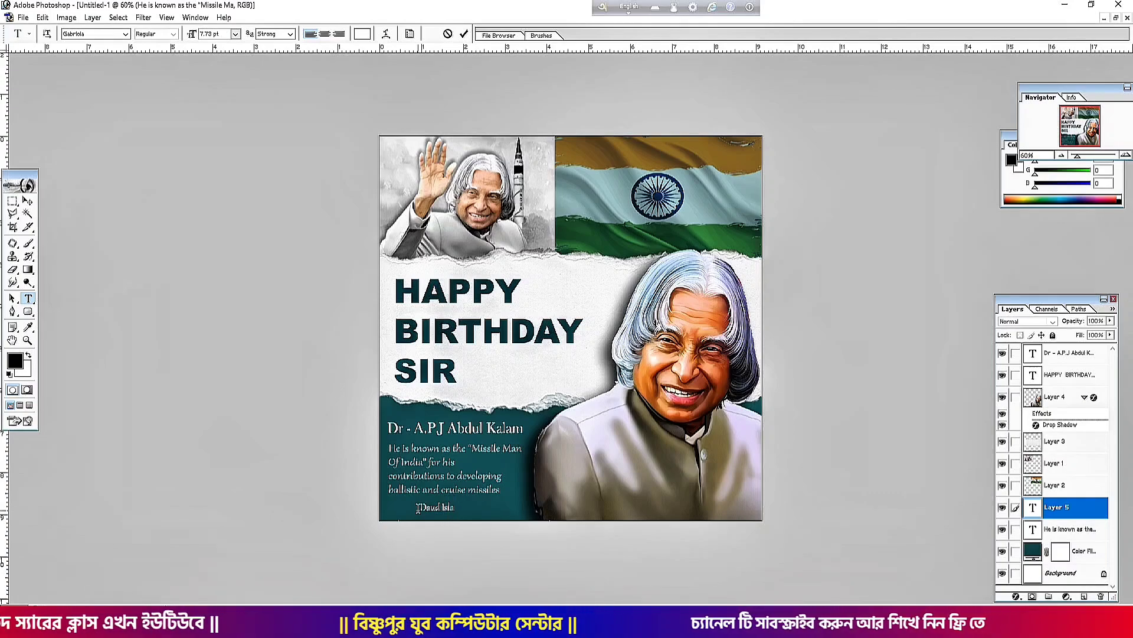
Set the signature's font to Bastliga One and resize it to fit
key(ctrl+a)
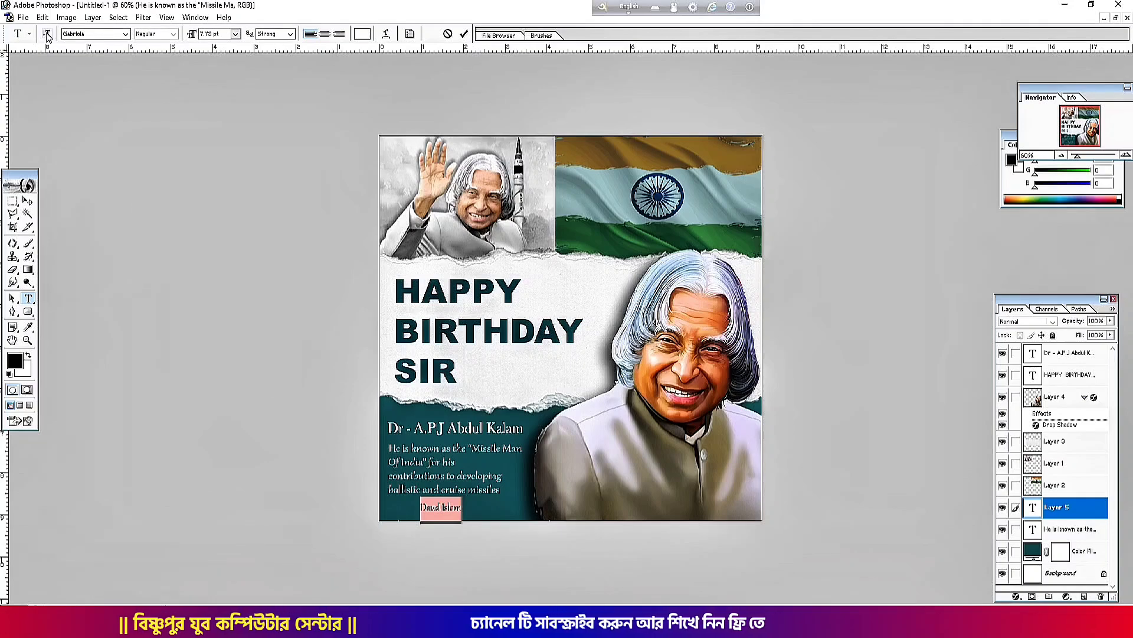
click(74, 34)
text(Bastliga One)
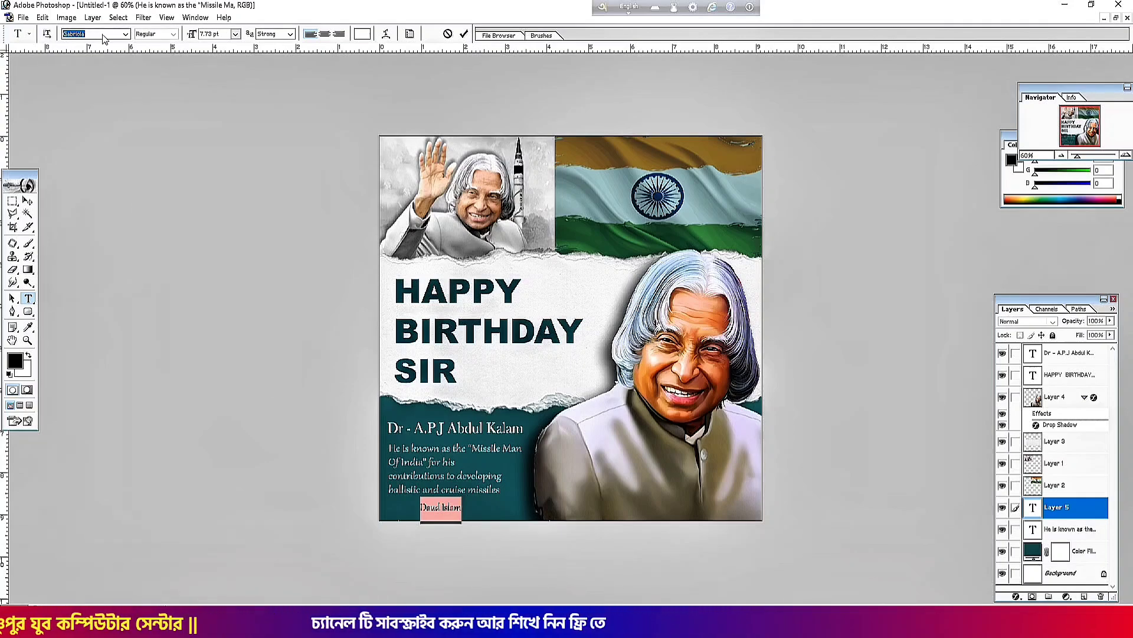
key(Return)
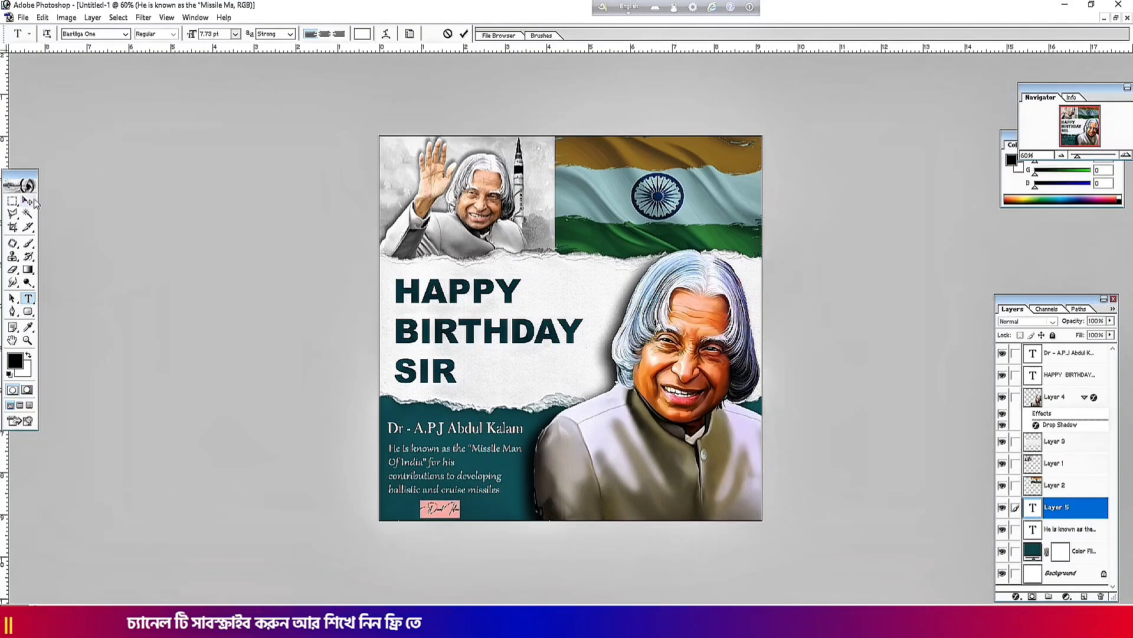
key(ctrl+Return)
key(ctrl+t)
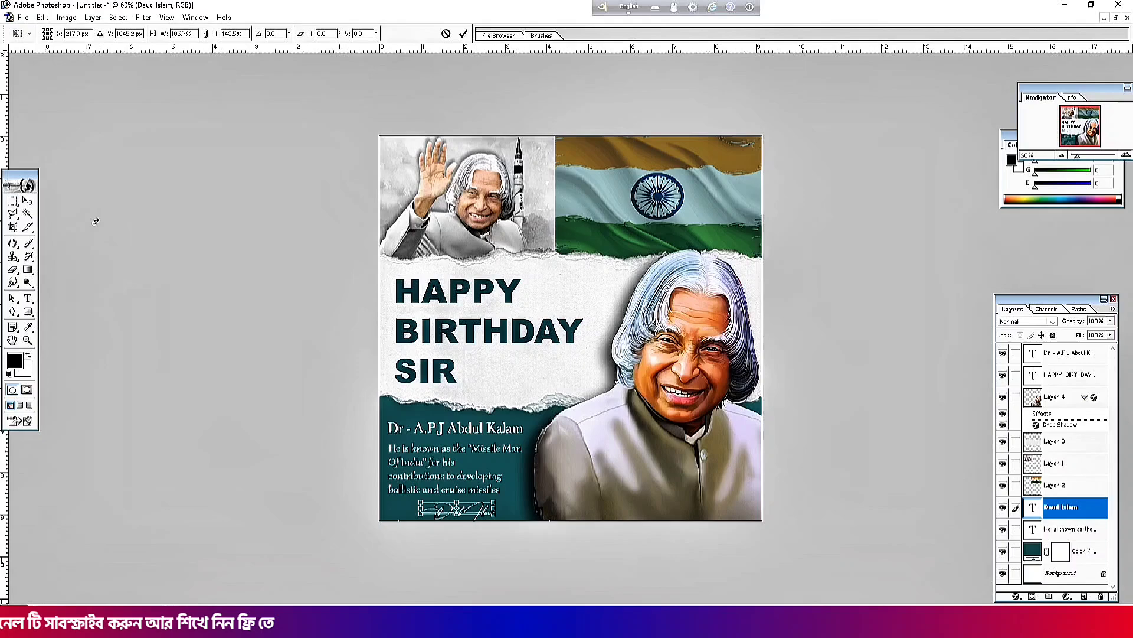
click(27, 201)
click(548, 234)
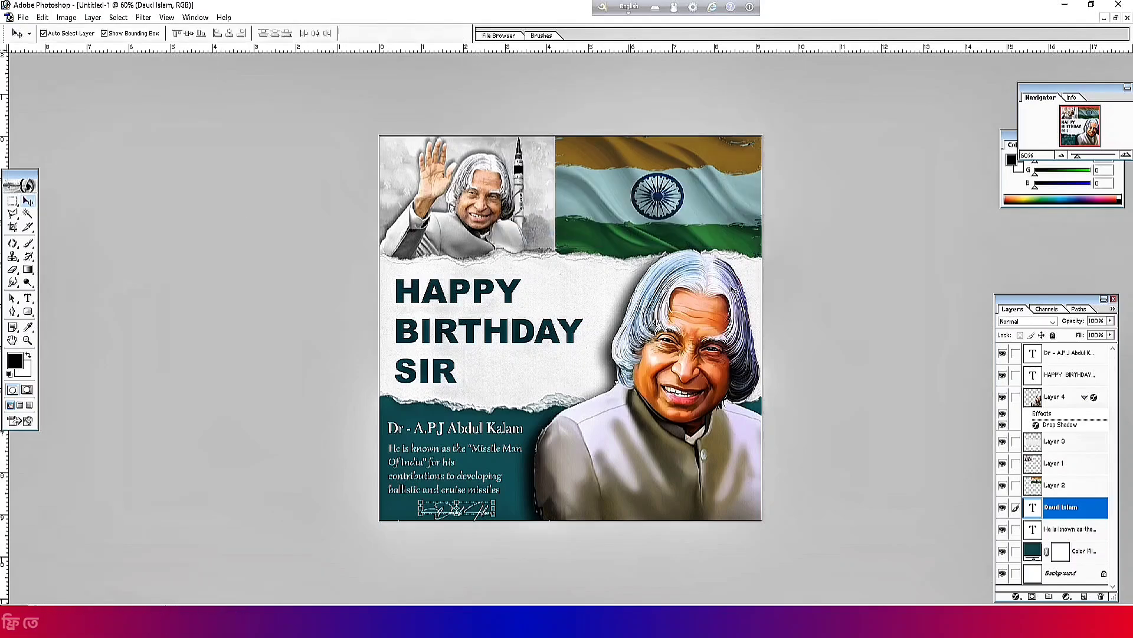
click(696, 374)
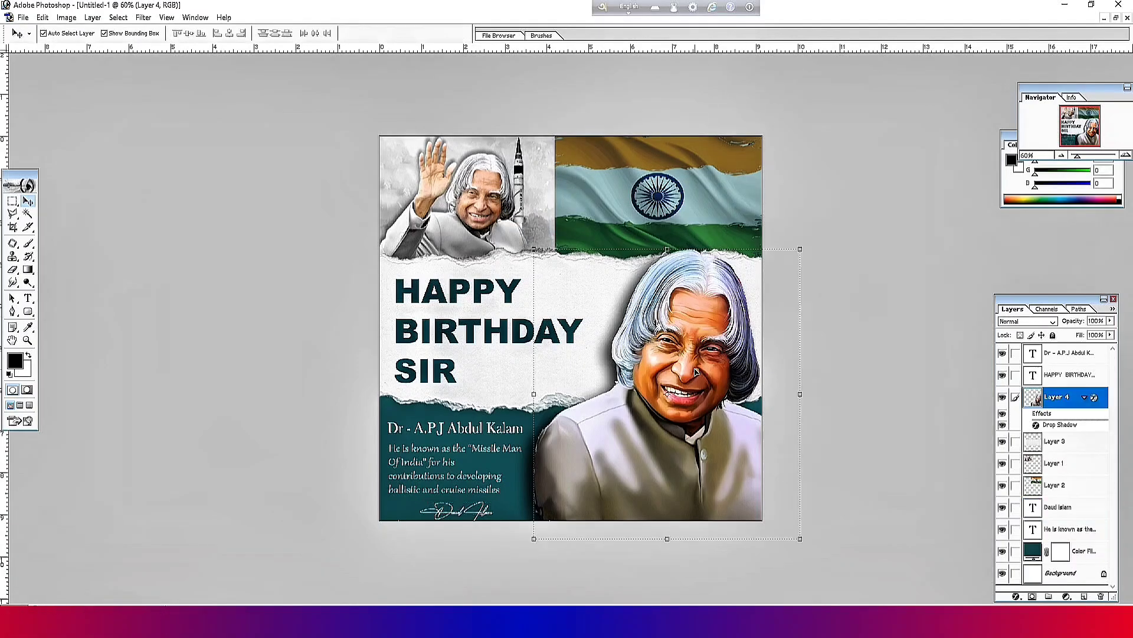
click(509, 378)
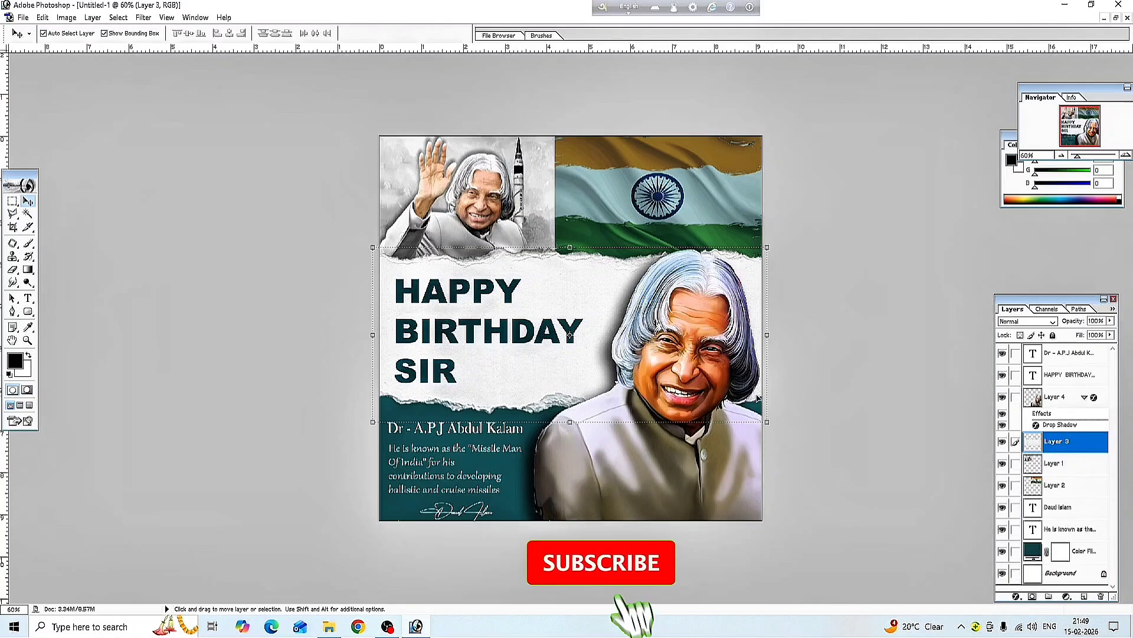